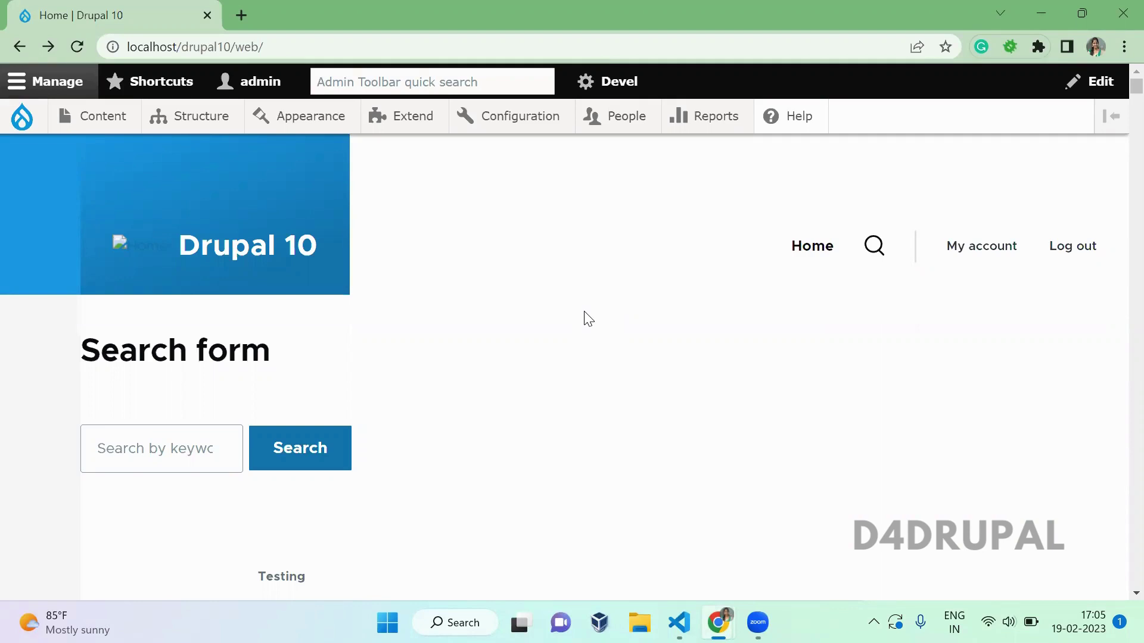
# Open the File system settings page under Configuration > Media
pyautogui.moveTo(522, 136)
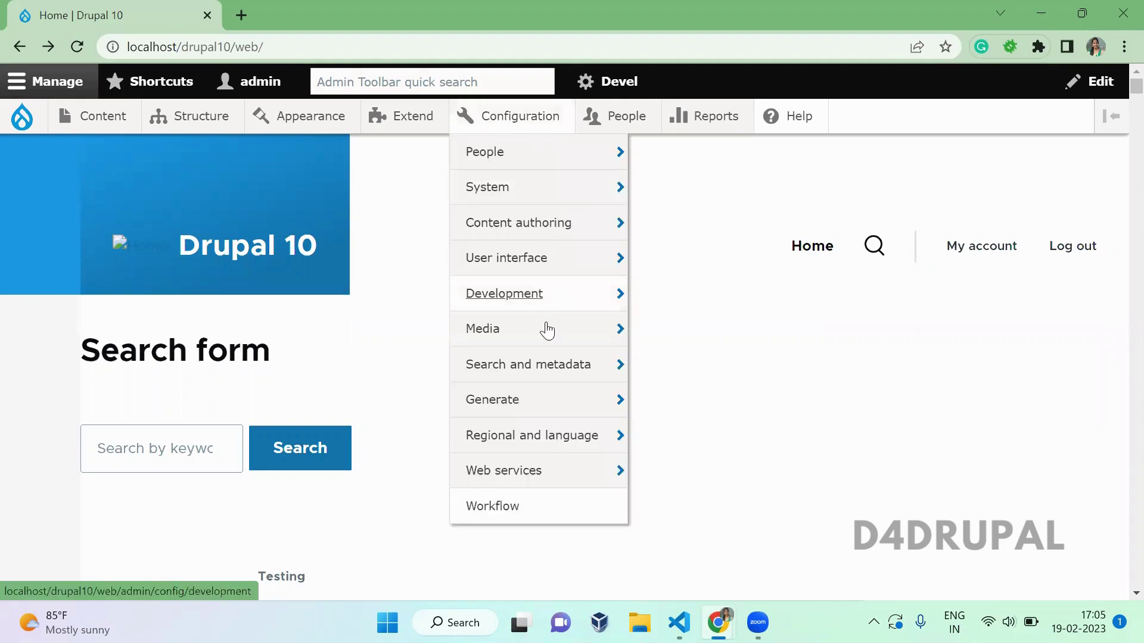
pyautogui.moveTo(544, 330)
pyautogui.click(653, 330)
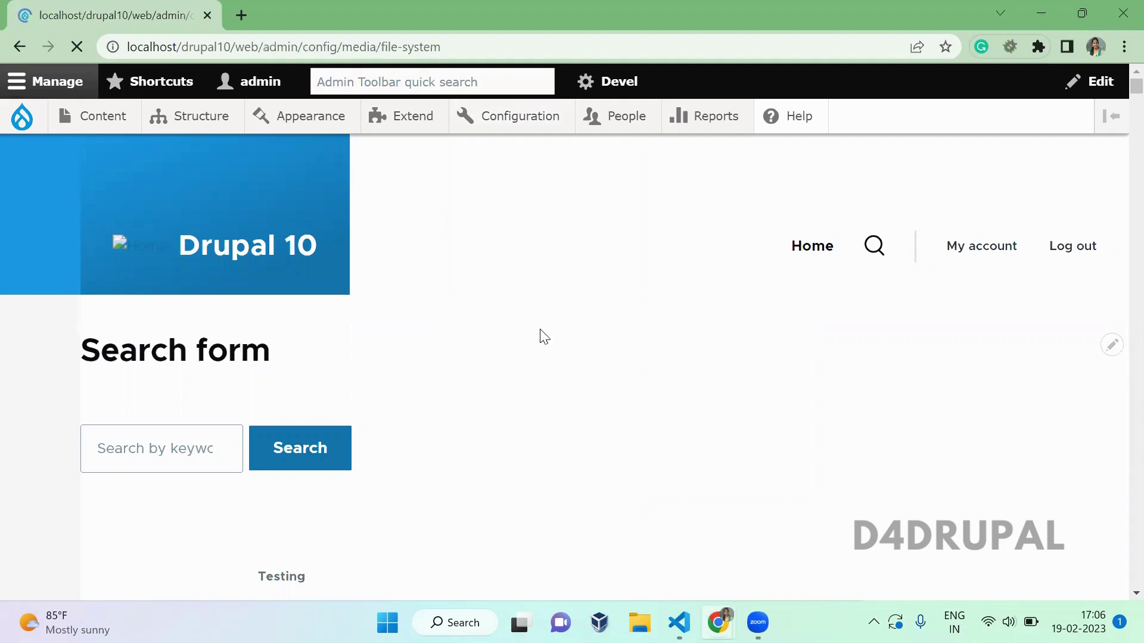
# Confirm the Private file system path is Not set, then bring up settings.php in VS Code
pyautogui.scroll(-2, 492, 316)
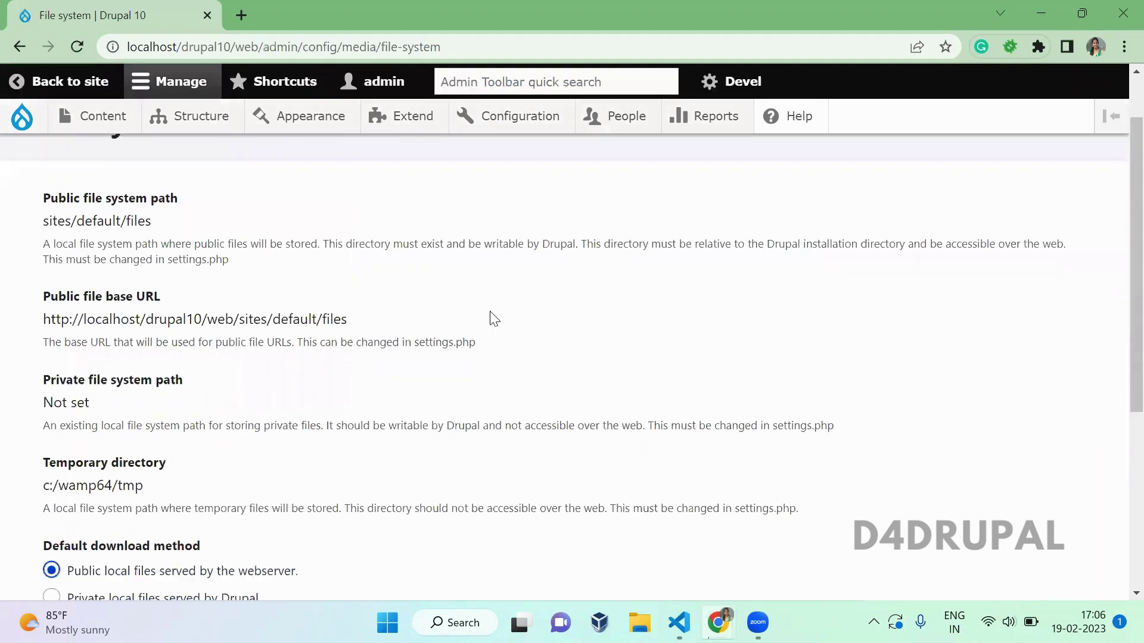
pyautogui.scroll(-2, 492, 316)
pyautogui.scroll(1, 492, 316)
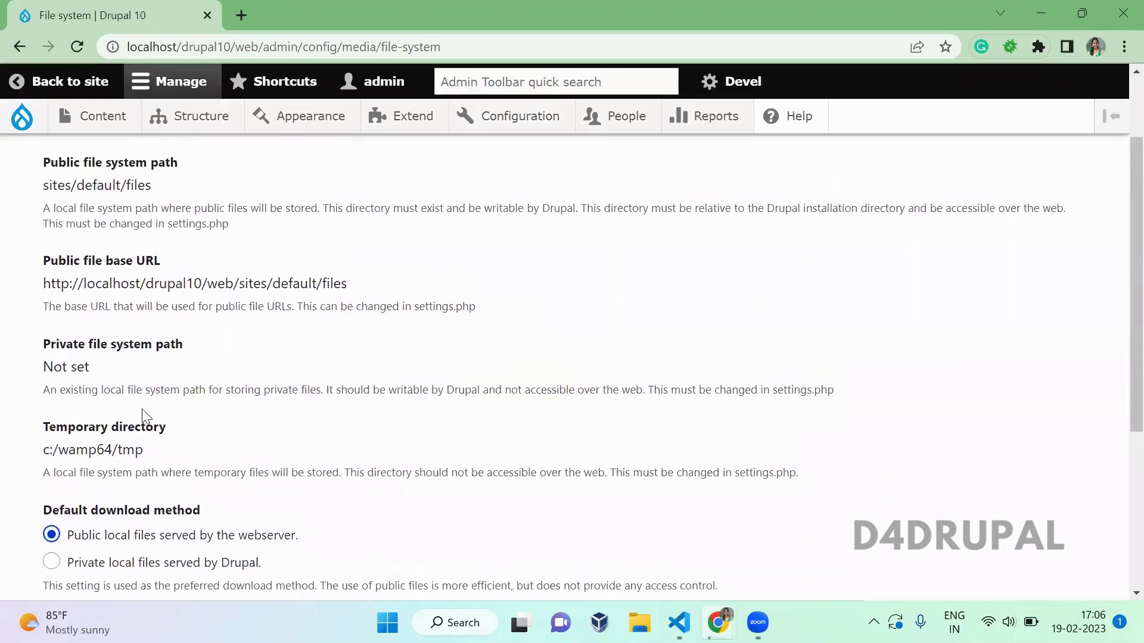
pyautogui.moveTo(90, 368); pyautogui.dragTo(21, 355)
pyautogui.click(108, 379)
pyautogui.click(200, 401)
pyautogui.click(679, 623)
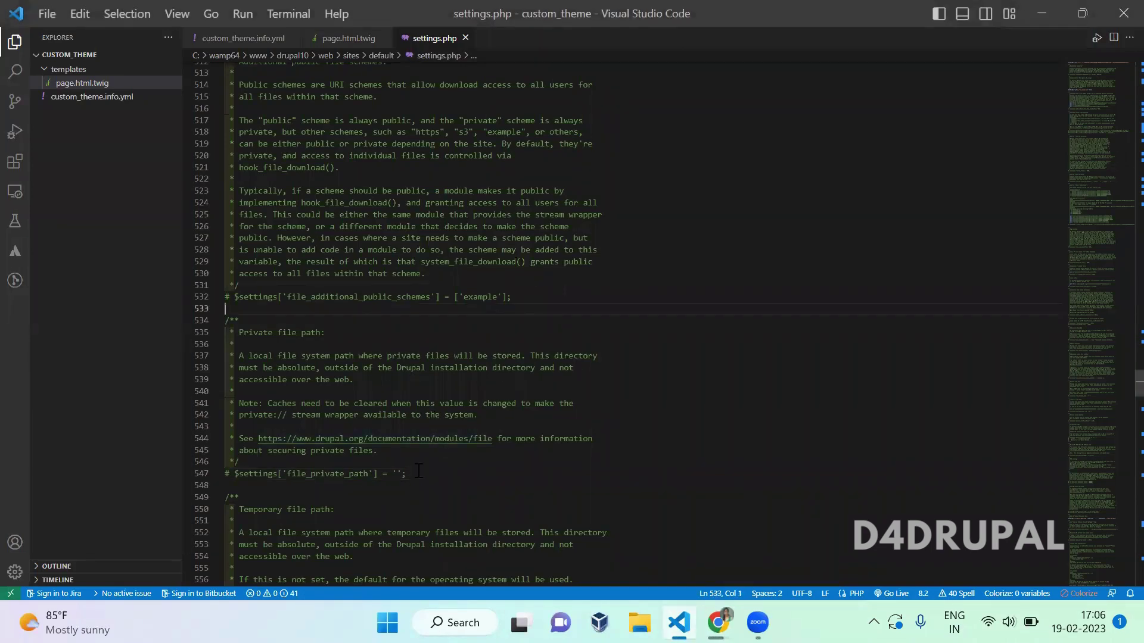
# Uncomment the $settings['file_private_path'] line on line 547 of settings.php
pyautogui.moveTo(419, 471); pyautogui.dragTo(235, 474)
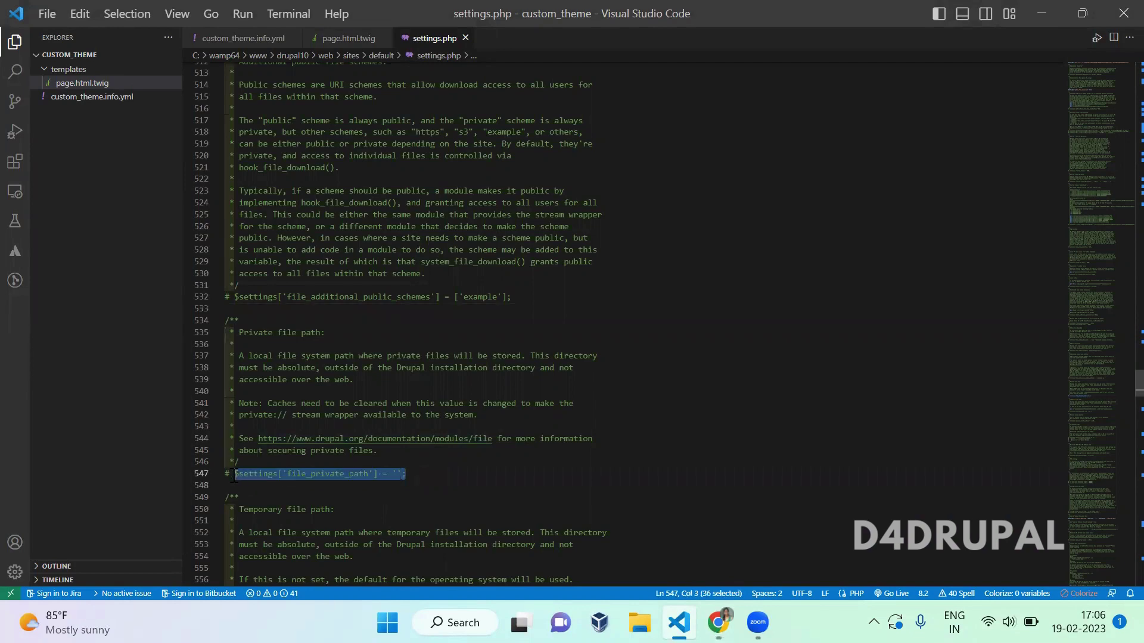
pyautogui.doubleClick(314, 474)
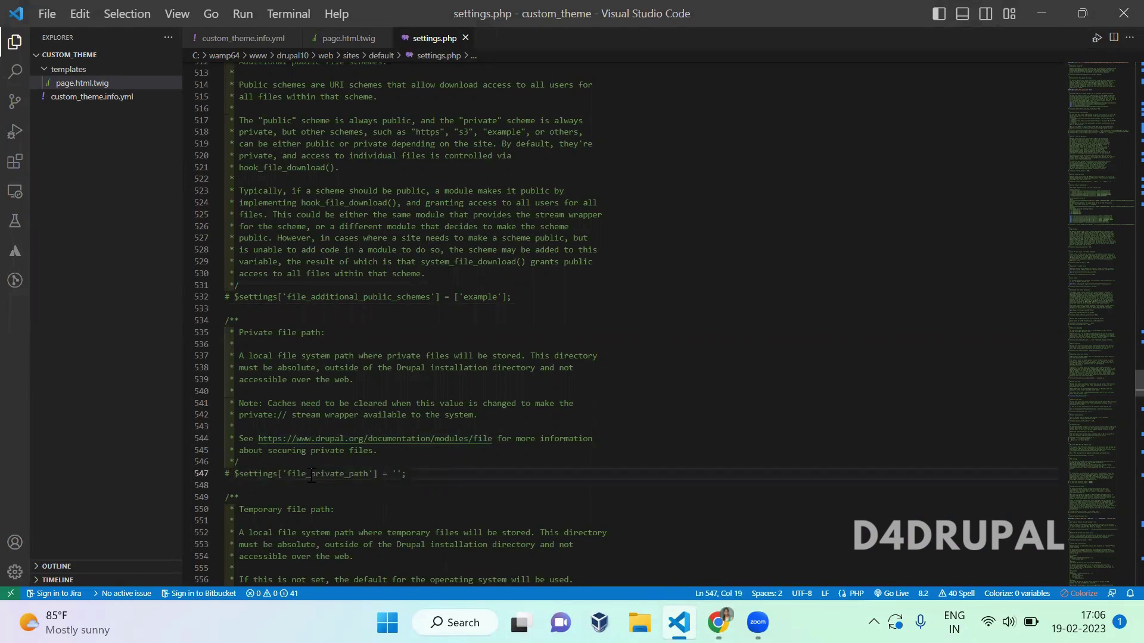
pyautogui.click(239, 474)
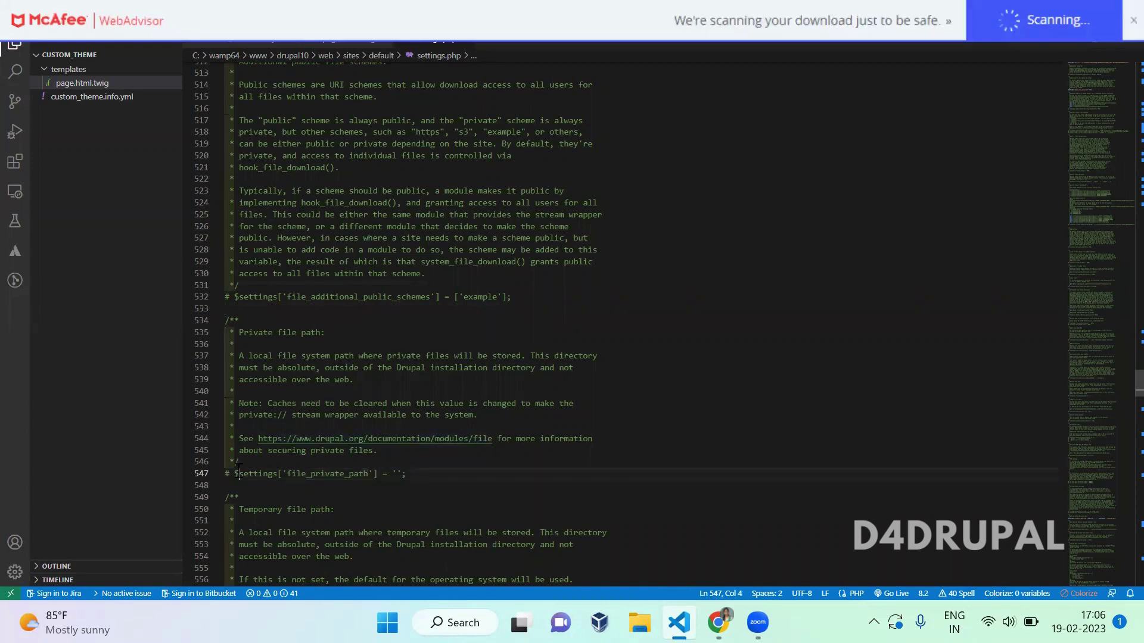
pyautogui.press('BackSpace')
pyautogui.press('BackSpace')
# Enter C://wamp64/ as the start of the private path between the quotes
pyautogui.hotkey('alt', 'Tab')
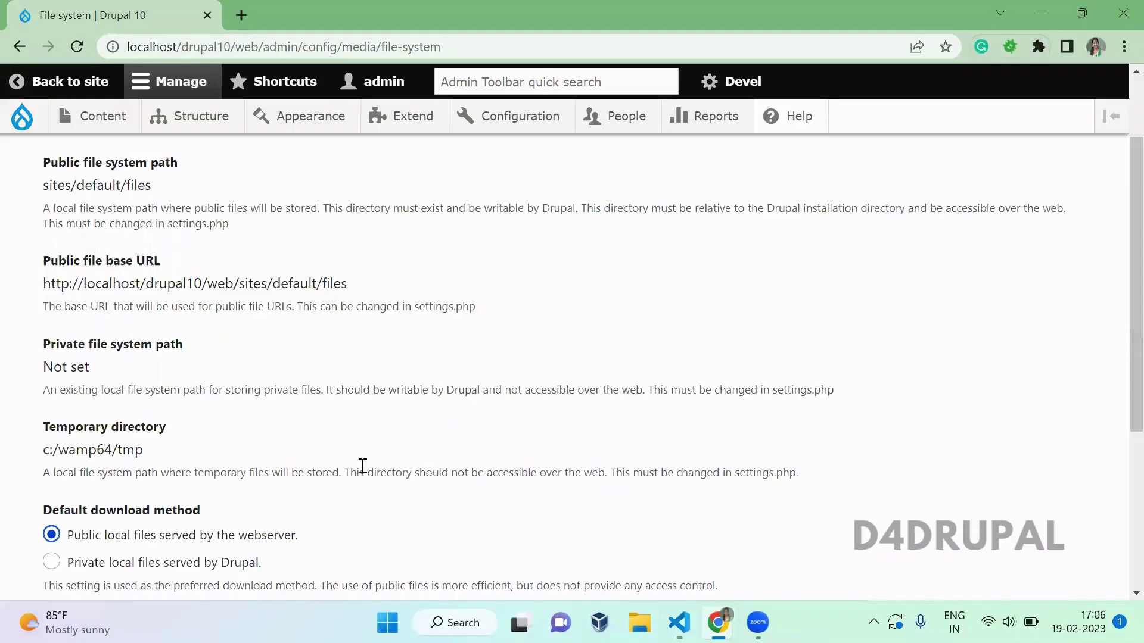
pyautogui.hotkey('alt', 'Tab')
pyautogui.click(390, 475)
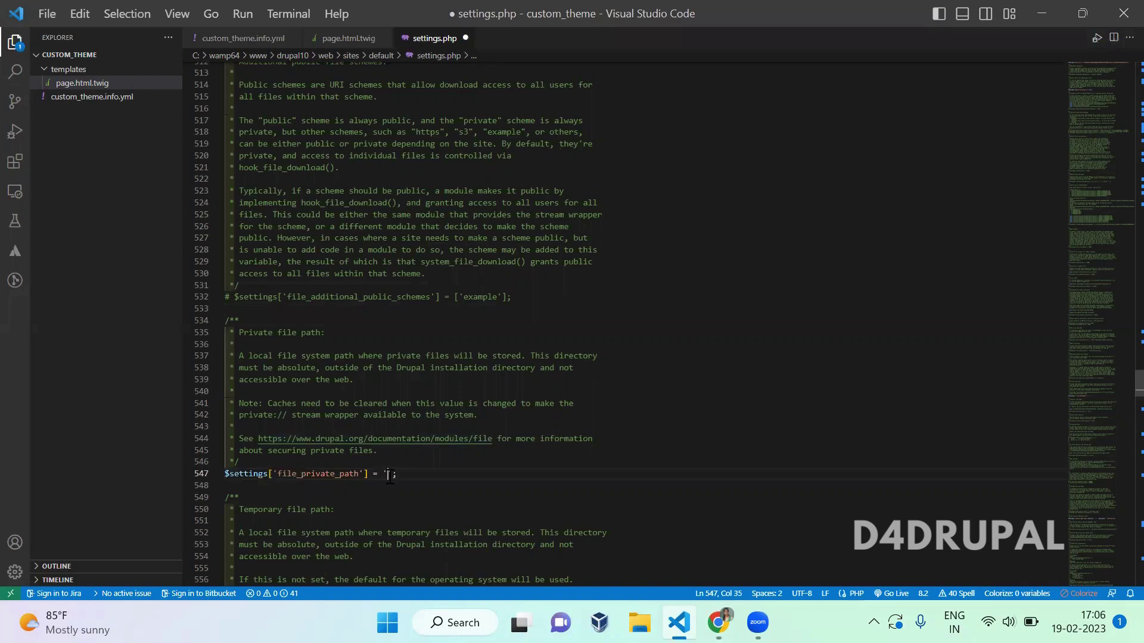
pyautogui.write('C://wamp64/')
# Open File Explorer and navigate to the wamp64 folder on the C: drive
pyautogui.press('super+e')
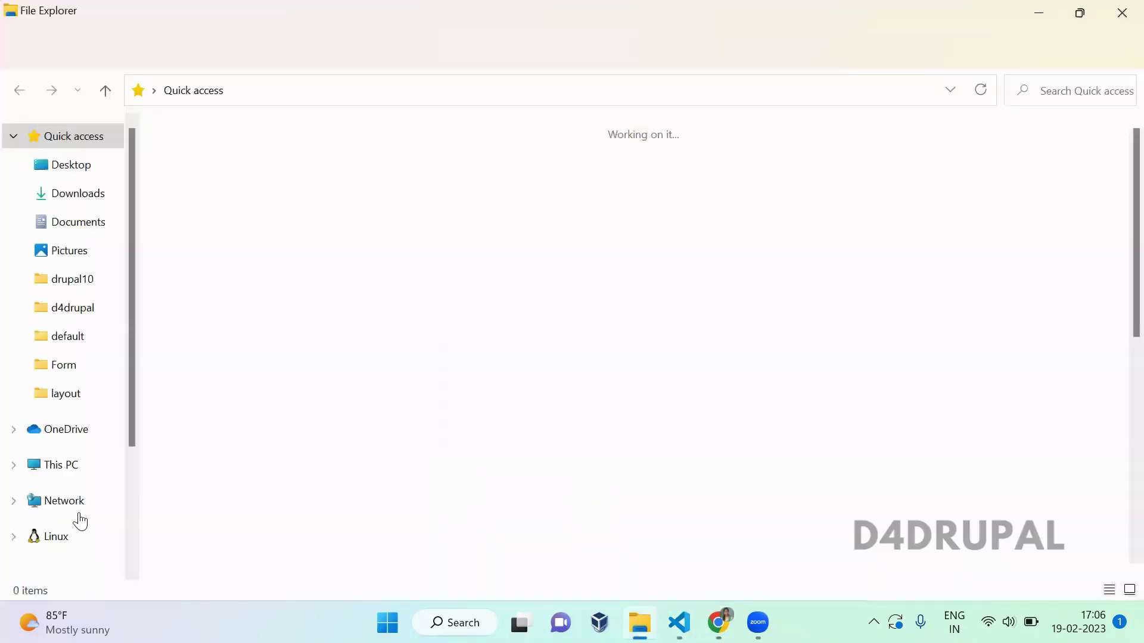
pyautogui.click(57, 467)
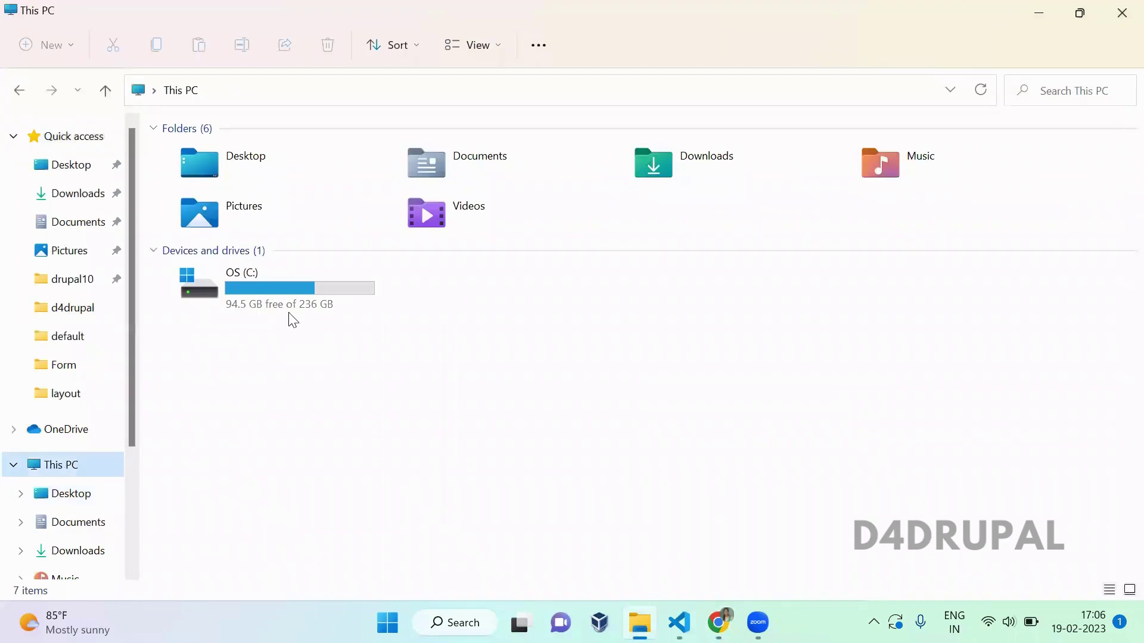
pyautogui.press('o')
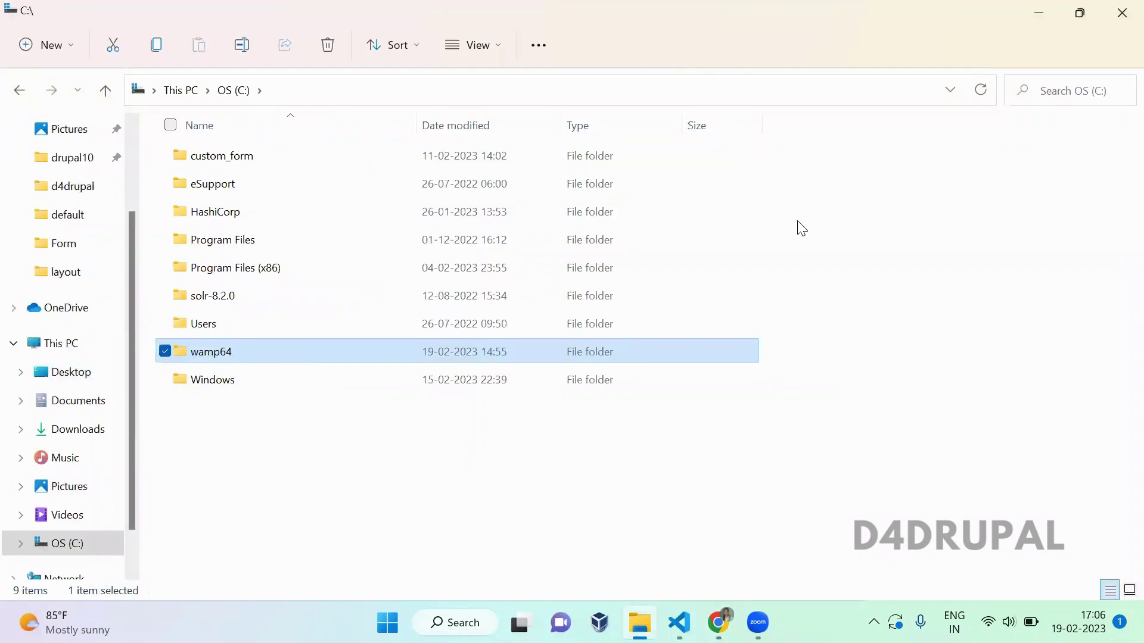
pyautogui.press('Return')
# Create a new folder in wamp64 and begin naming it d10filesprivate
pyautogui.rightClick(798, 229)
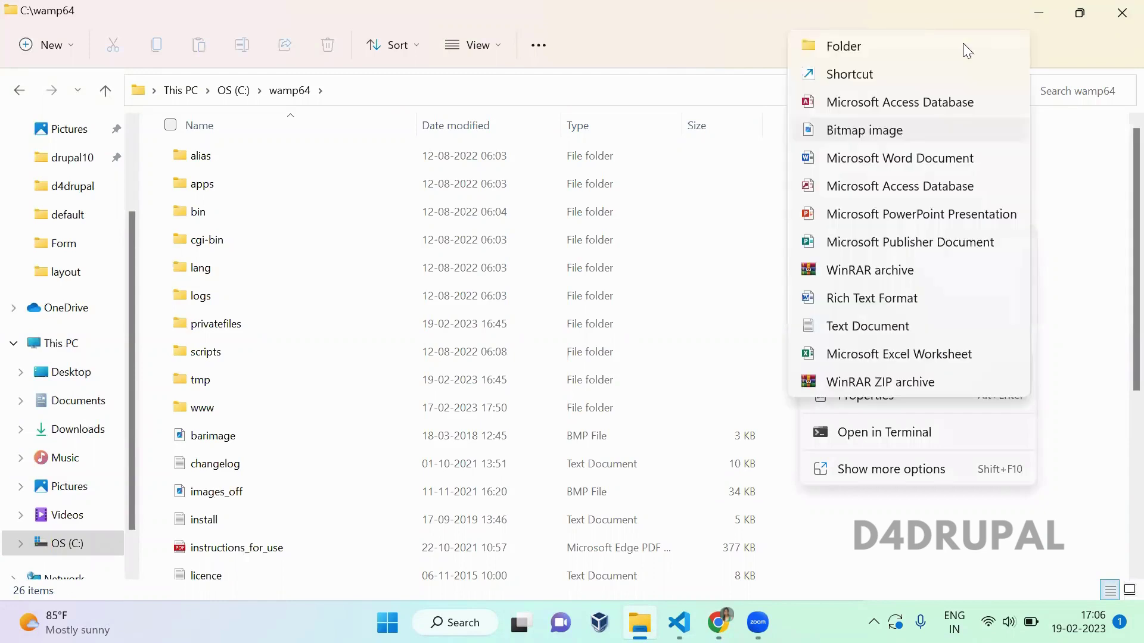
pyautogui.click(575, 228)
pyautogui.write('d')
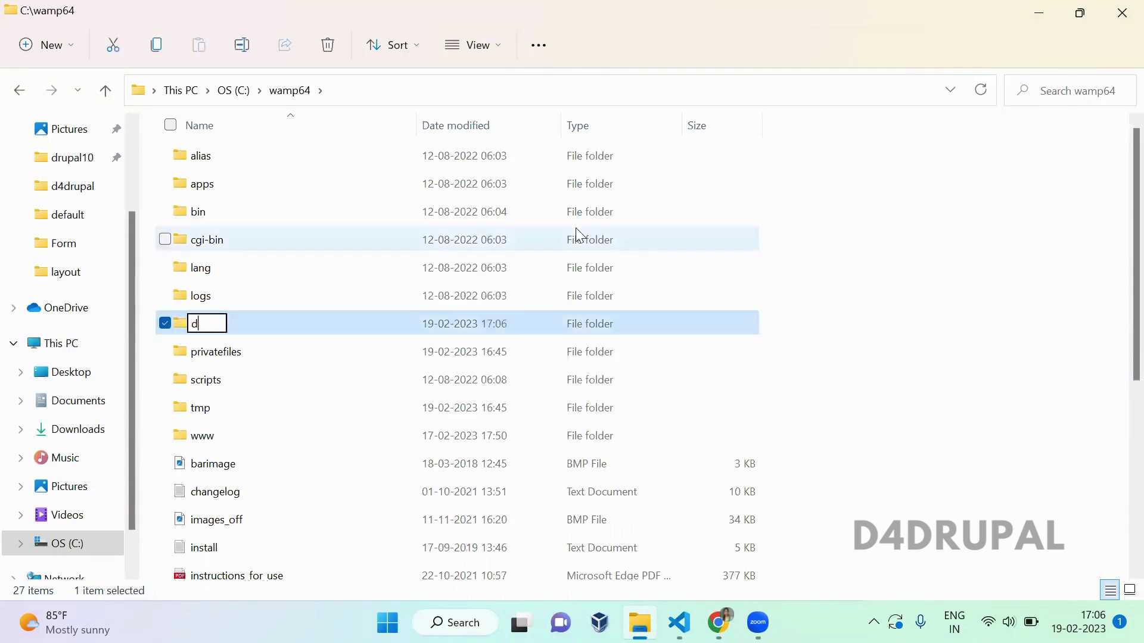
pyautogui.write('10file')
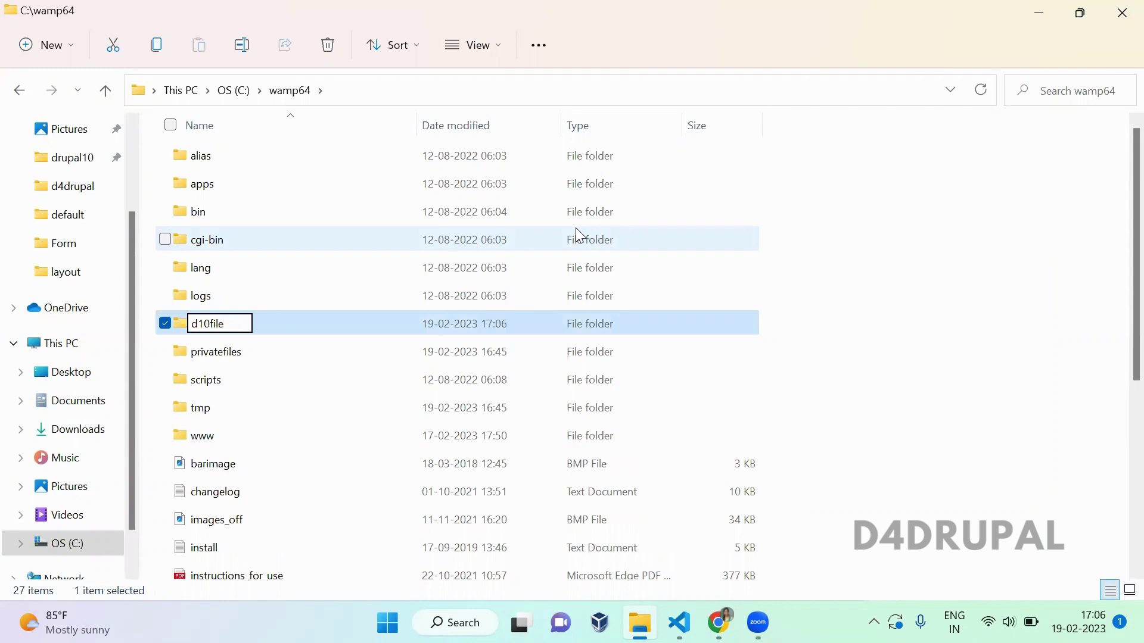
pyautogui.write('sprivat')
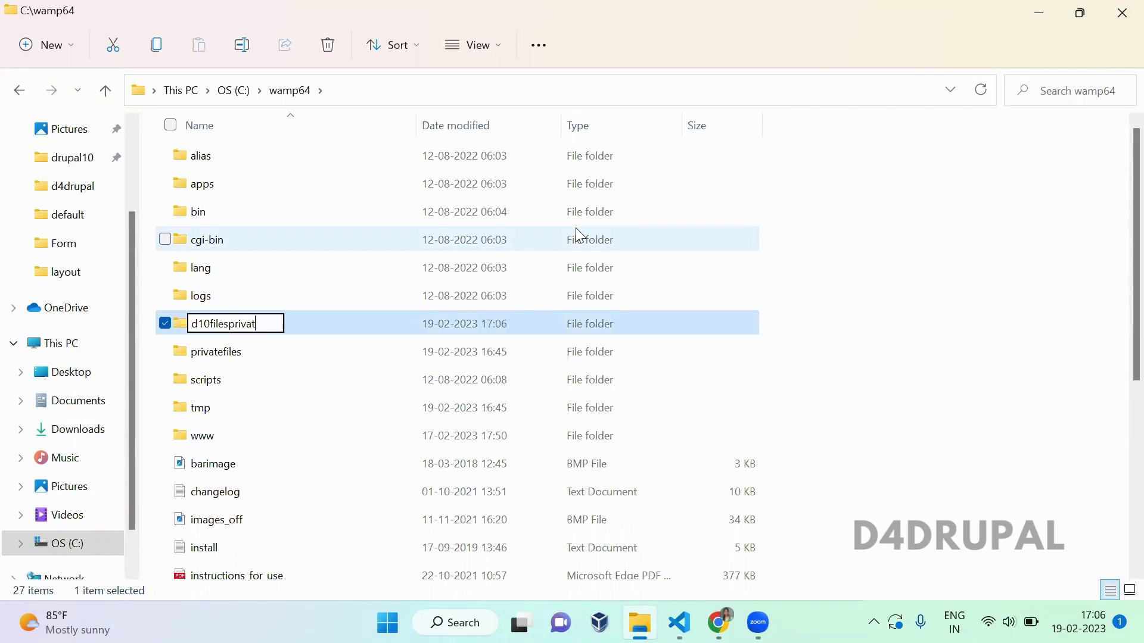
pyautogui.hotkey('ctrl', 'a')
pyautogui.press('End')
# Finish the d10filesprivate folder name, then save settings.php with path c://wamp64/d10filesprivate
pyautogui.write('e')
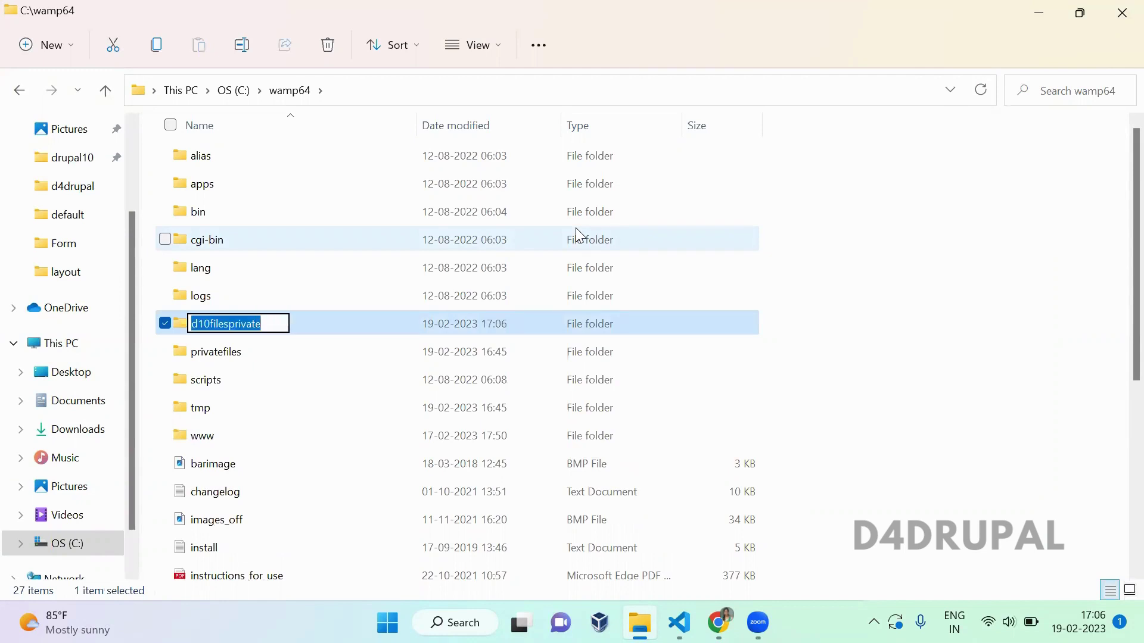
pyautogui.press('Return')
pyautogui.hotkey('alt', 'Tab')
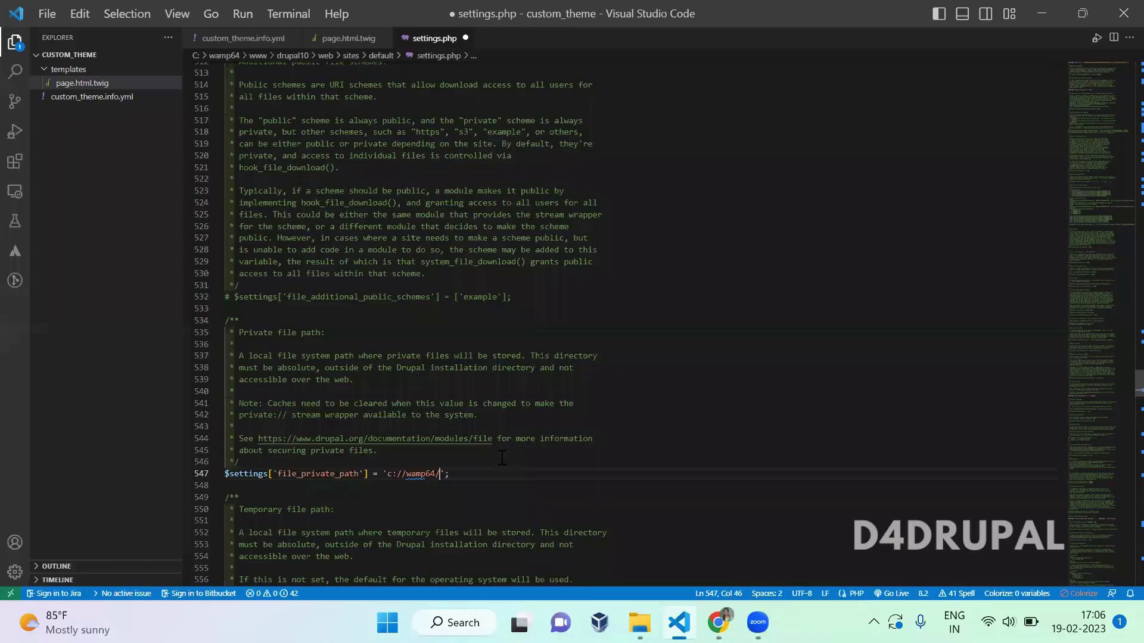
pyautogui.write('d10filesprivate')
pyautogui.hotkey('ctrl', 's')
pyautogui.click(550, 476)
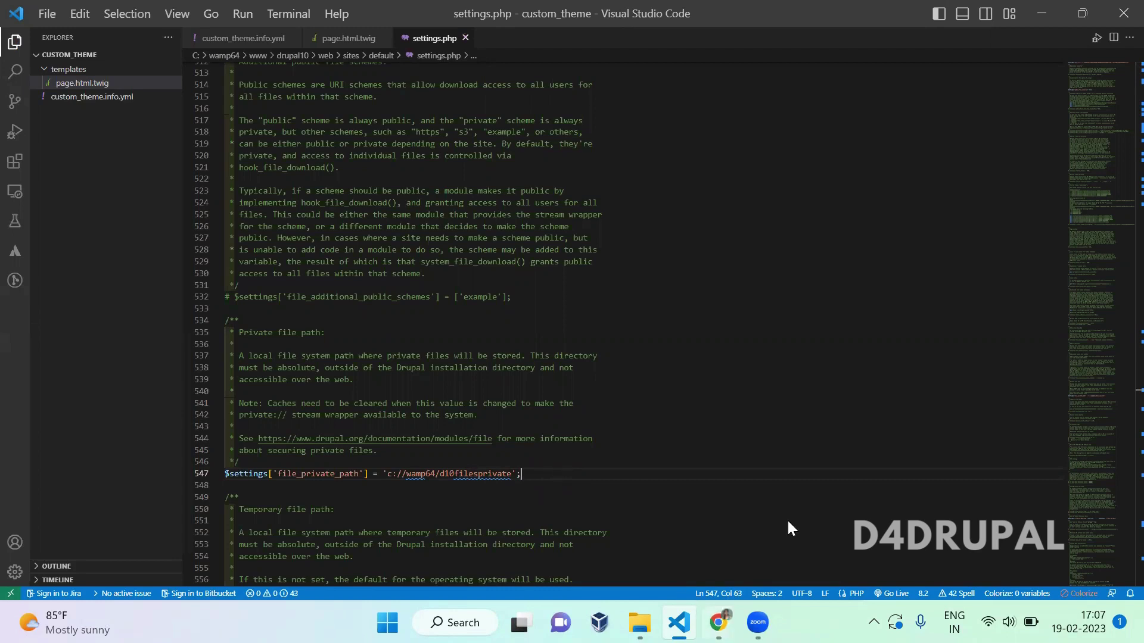
pyautogui.hotkey('alt', 'Tab')
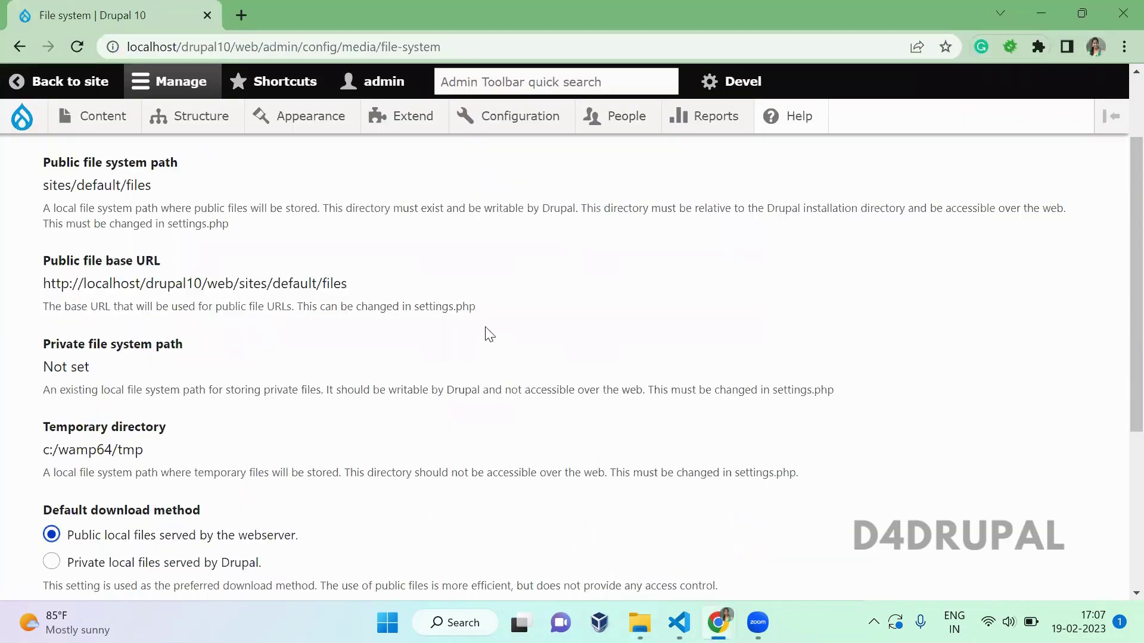
# Flush all caches and reload File system so it shows the new private path
pyautogui.scroll(1, 488, 334)
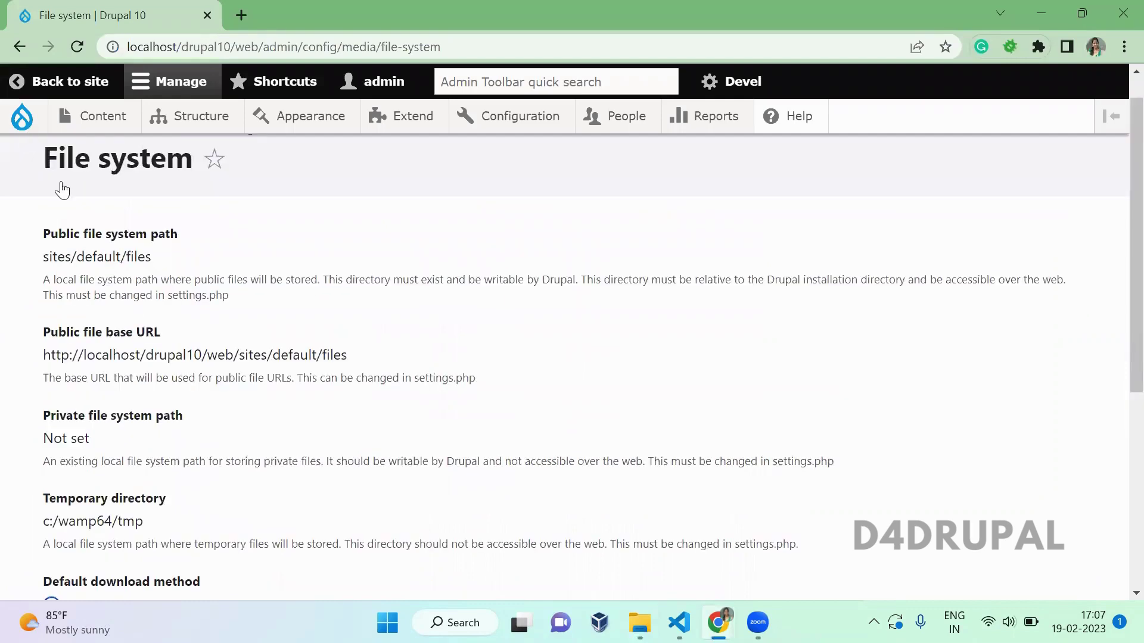
pyautogui.moveTo(22, 118)
pyautogui.moveTo(56, 187)
pyautogui.press('F5')
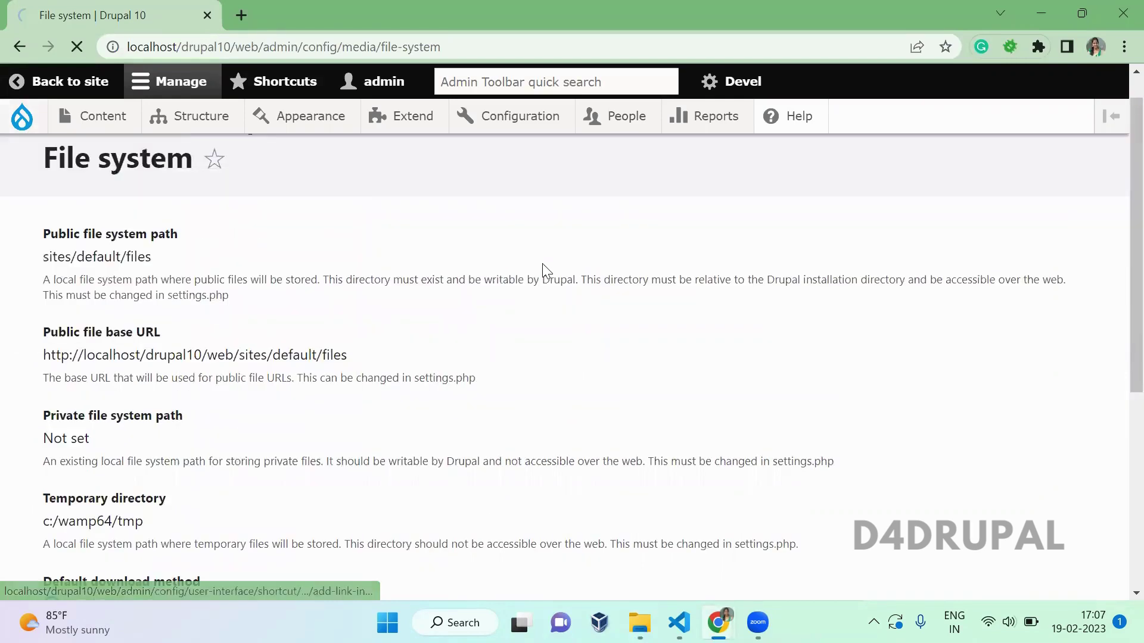
pyautogui.scroll(-2, 543, 271)
pyautogui.scroll(-2, 544, 271)
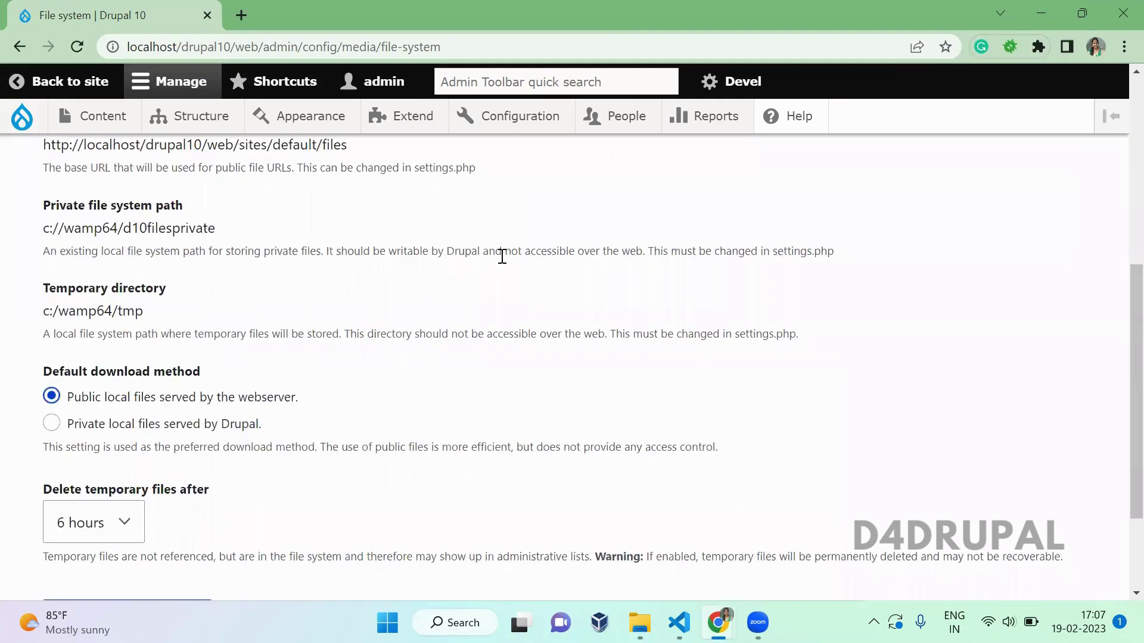
pyautogui.tripleClick(135, 226)
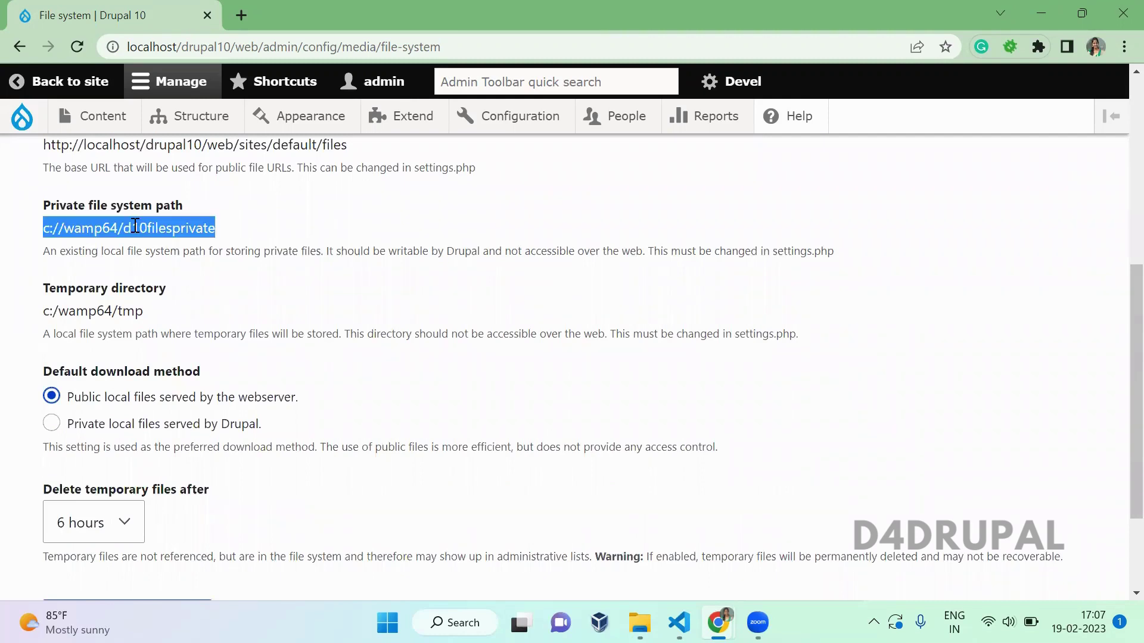
pyautogui.click(90, 224)
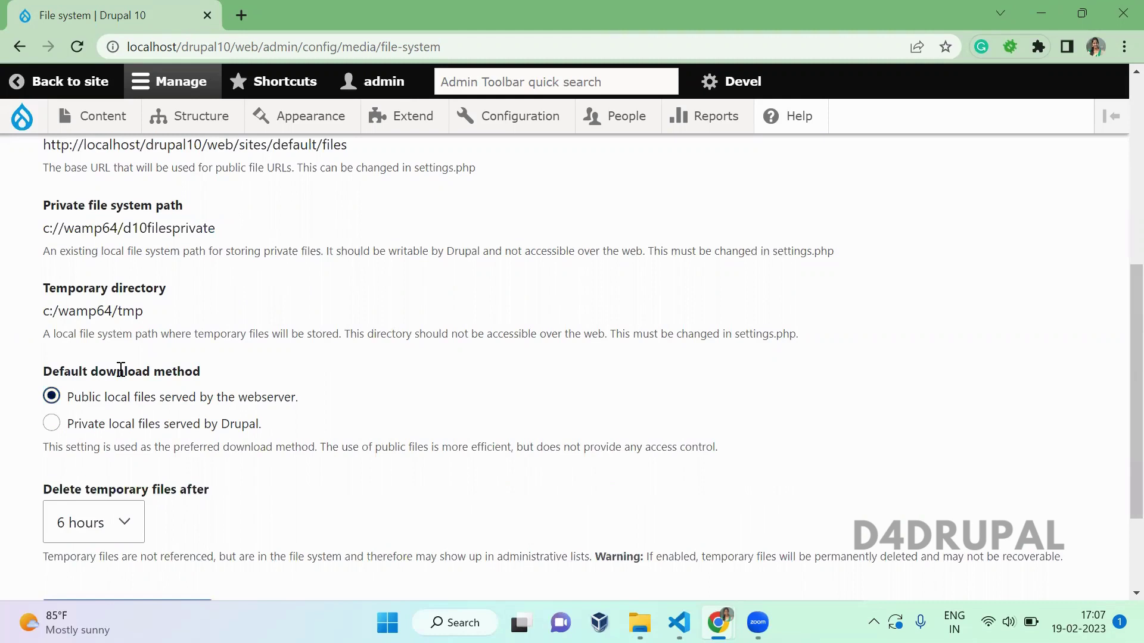
# Make 'Private local files served by Drupal' the default download method and save
pyautogui.press('Down')
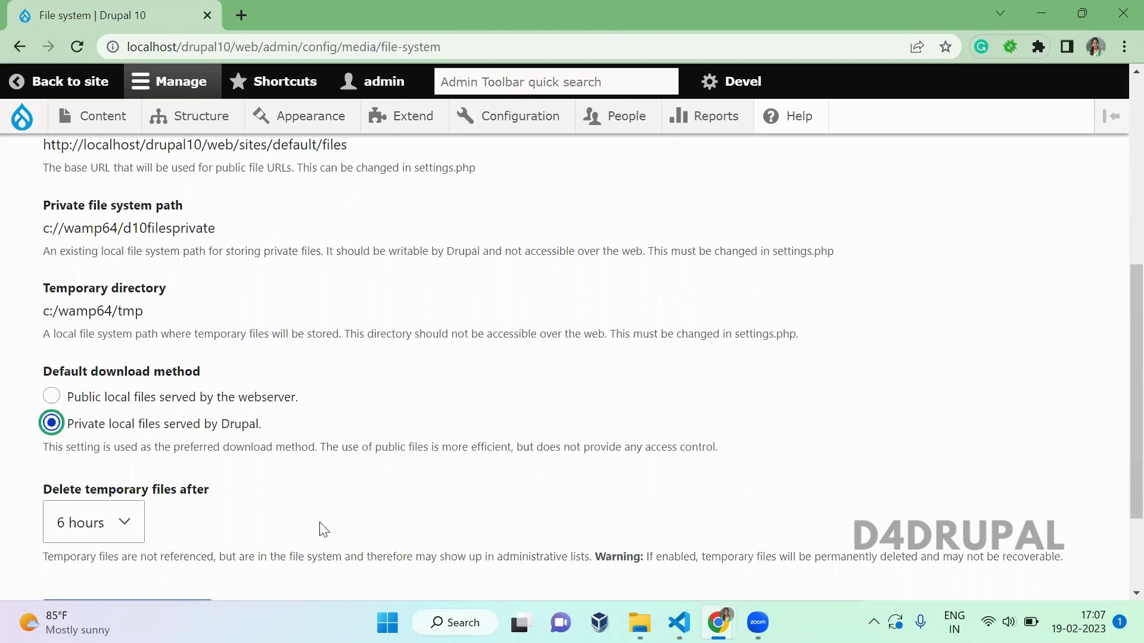
pyautogui.scroll(-1, 202, 531)
pyautogui.press('Tab')
pyautogui.press('Tab')
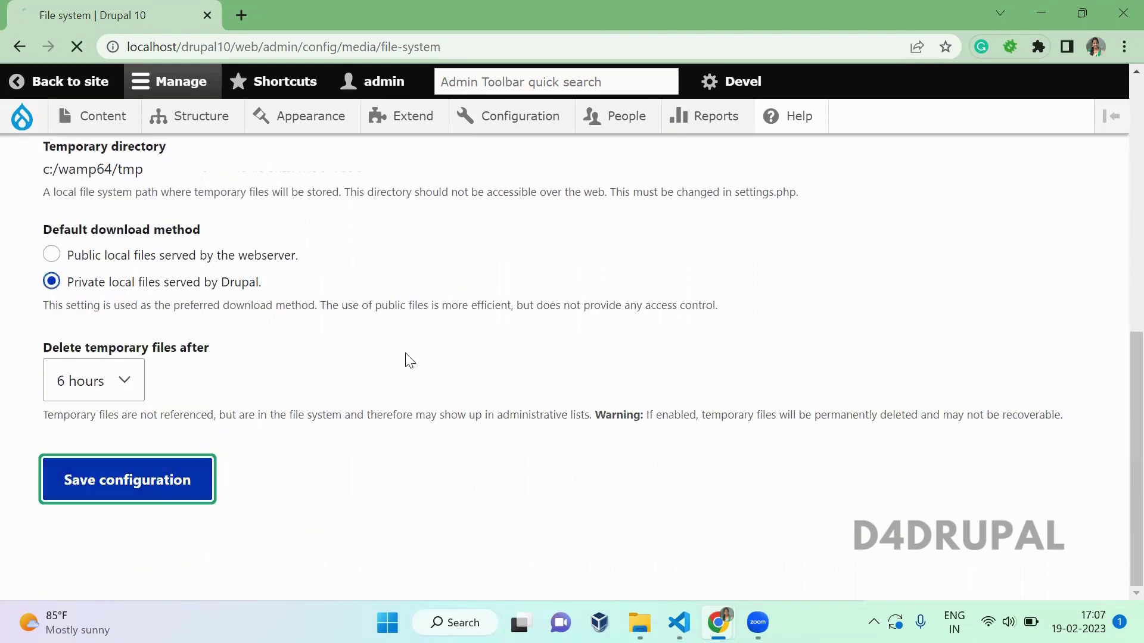
pyautogui.press('Return')
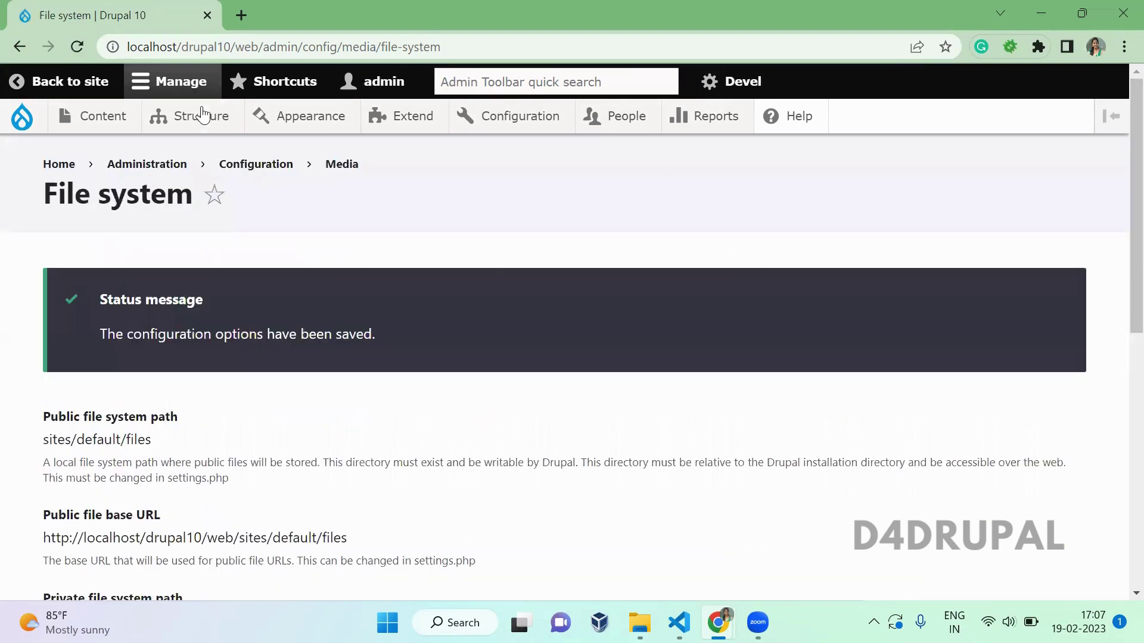
# Go to Structure > Content types > Basic page fields and start adding a new field
pyautogui.moveTo(202, 114)
pyautogui.moveTo(298, 258)
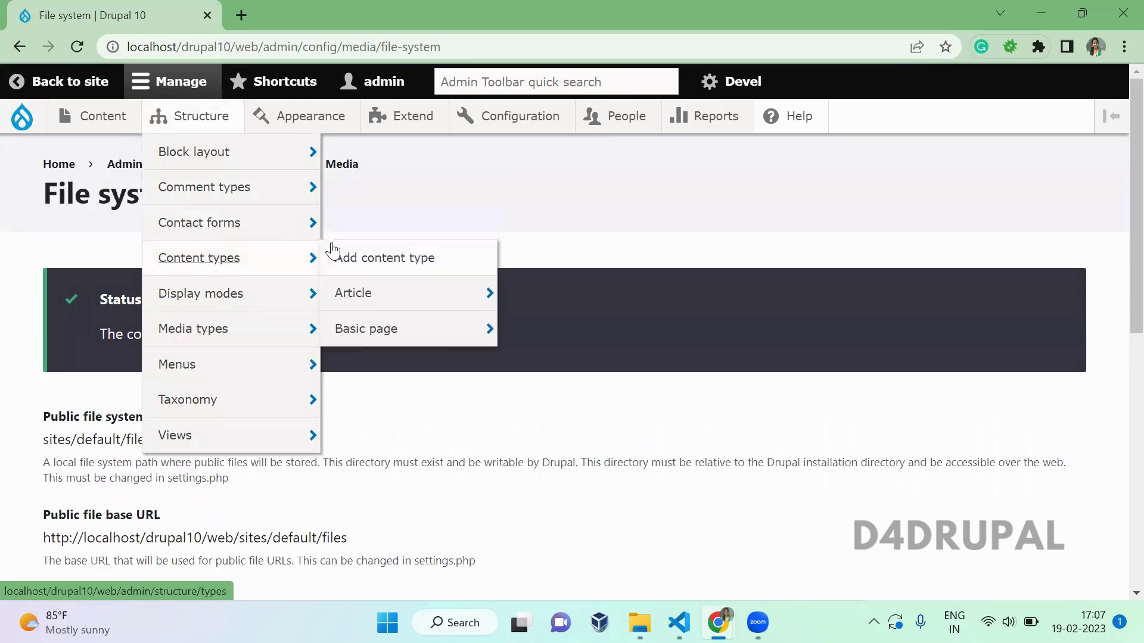
pyautogui.moveTo(378, 328)
pyautogui.click(539, 329)
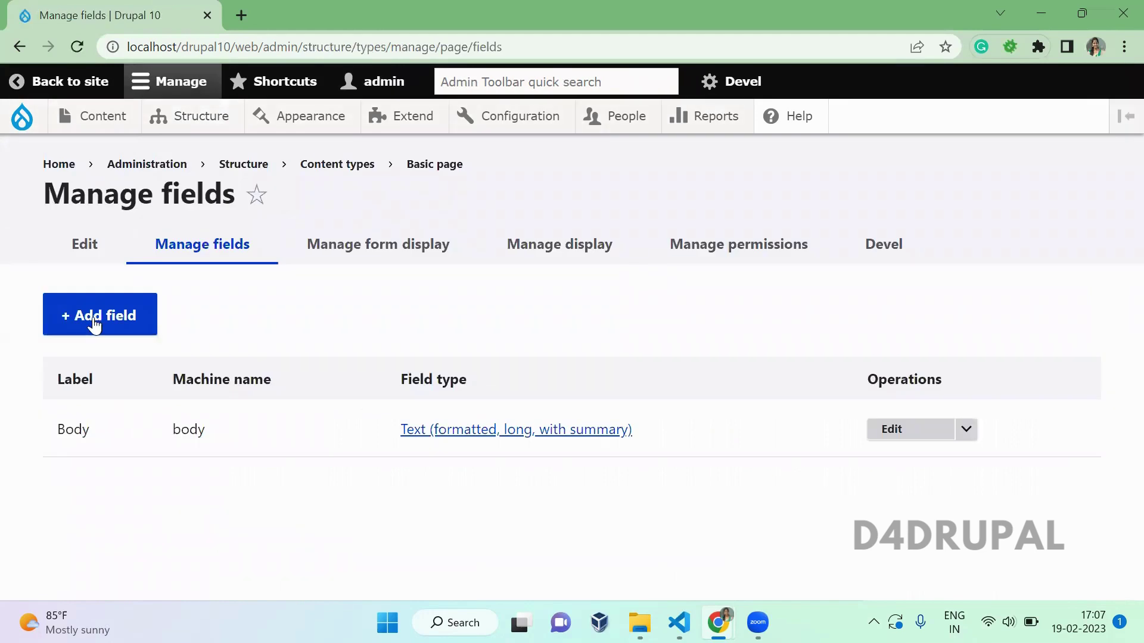
pyautogui.click(94, 324)
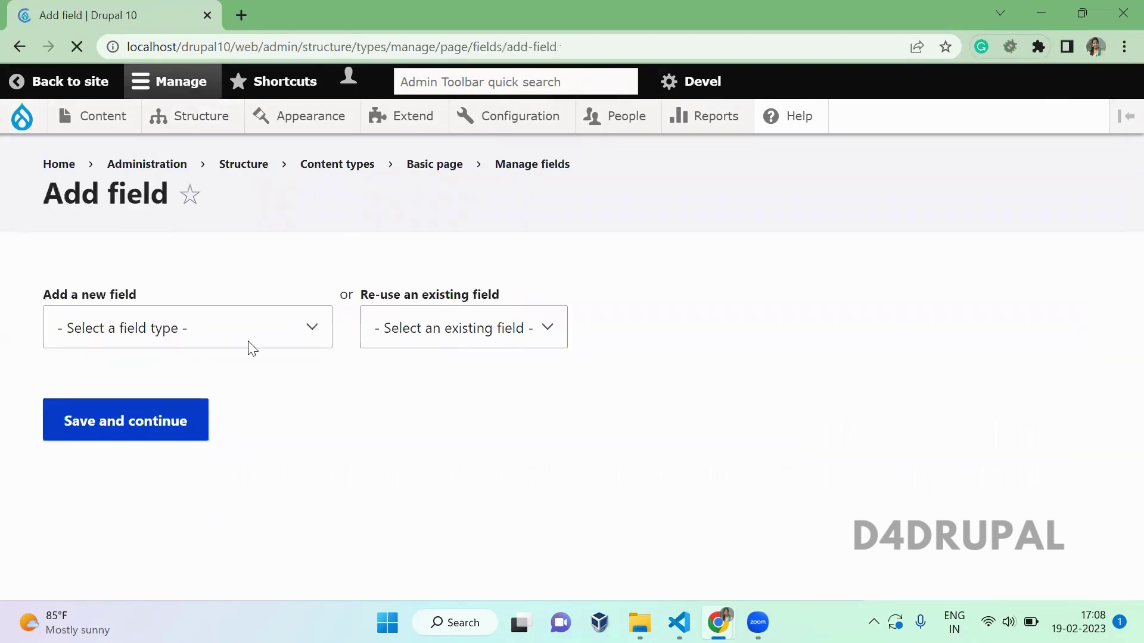
# Choose File as the new field type
pyautogui.click(250, 344)
pyautogui.scroll(-2, 327, 153)
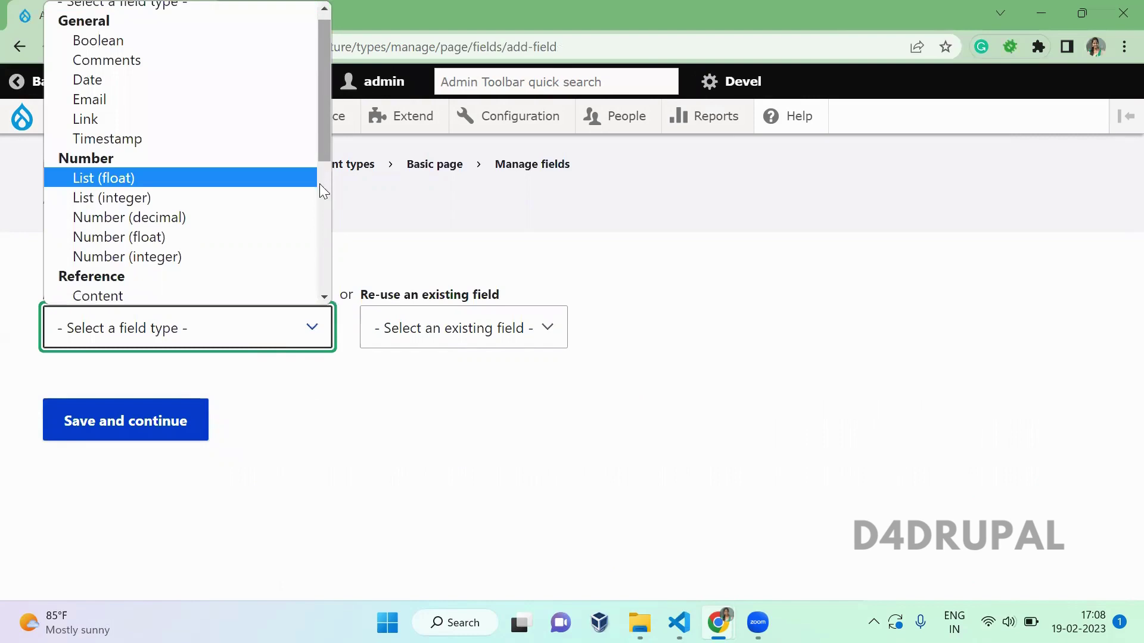
pyautogui.scroll(-1, 205, 250)
pyautogui.click(207, 234)
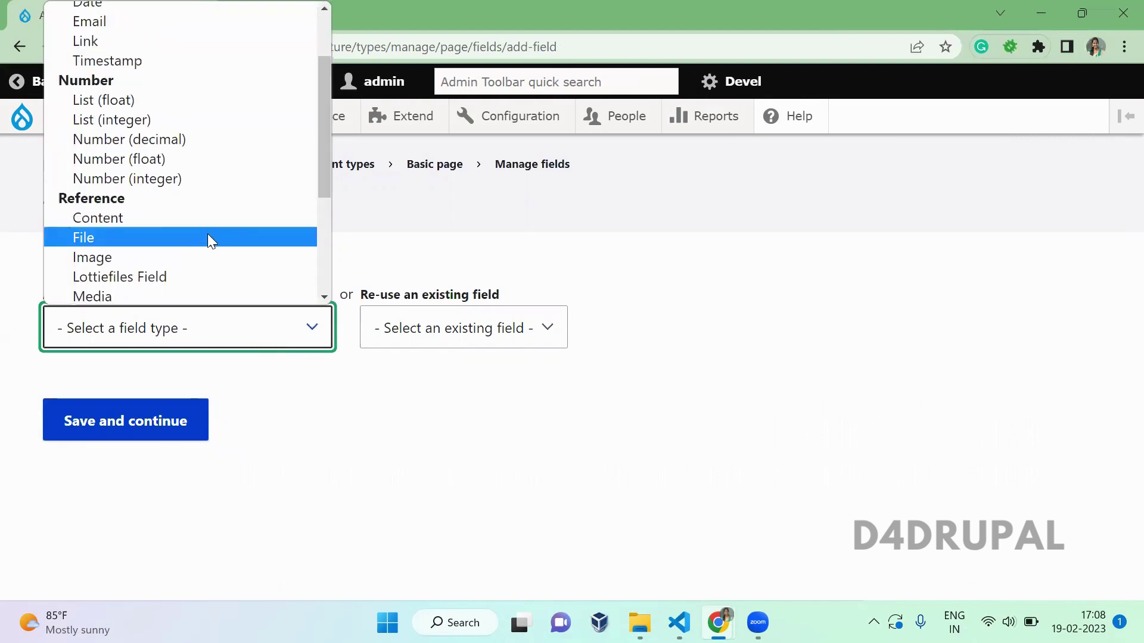
# Label the field 'Private file' and continue with Save and continue
pyautogui.click(124, 530)
pyautogui.write('Pri')
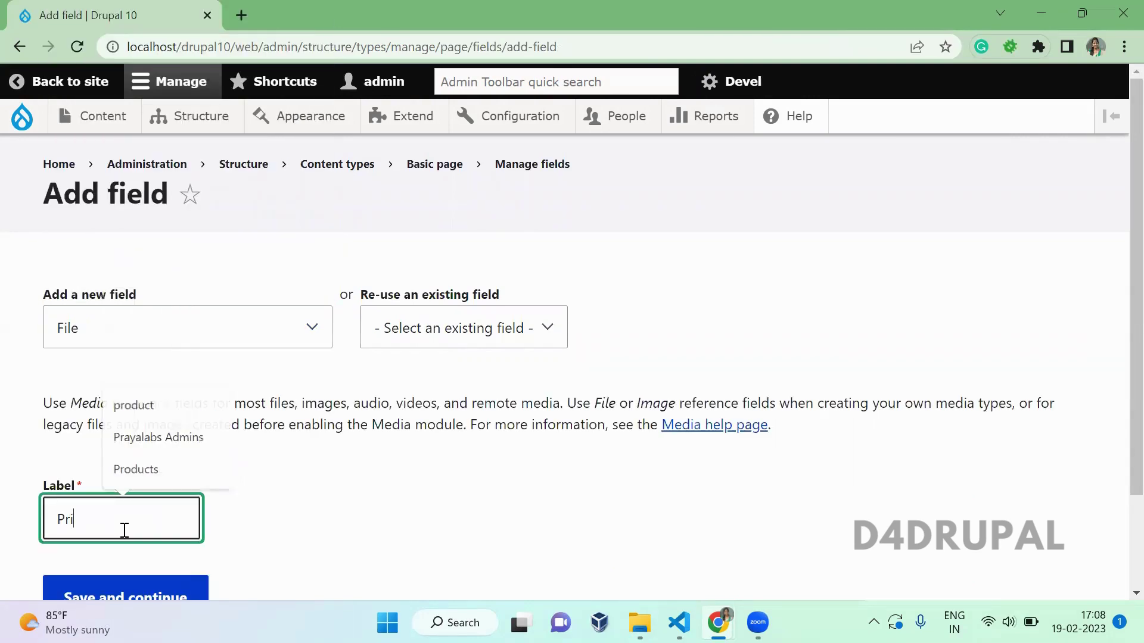
pyautogui.write('avte')
pyautogui.press('BackSpace')
pyautogui.press('BackSpace')
pyautogui.press('BackSpace')
pyautogui.press('BackSpace')
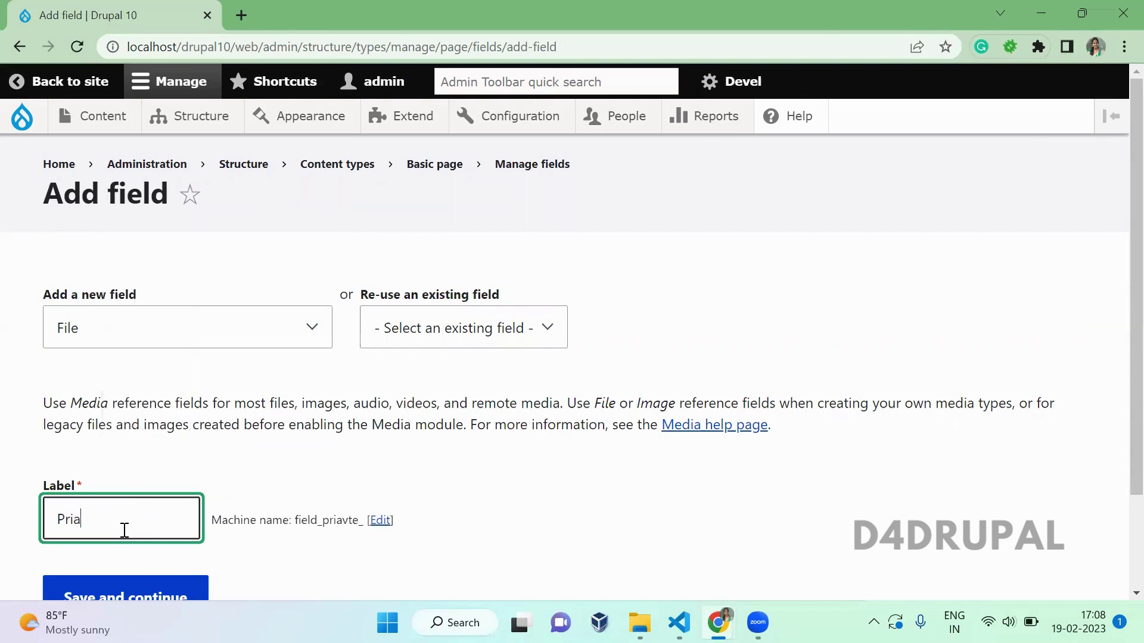
pyautogui.press('BackSpace')
pyautogui.write('vaty')
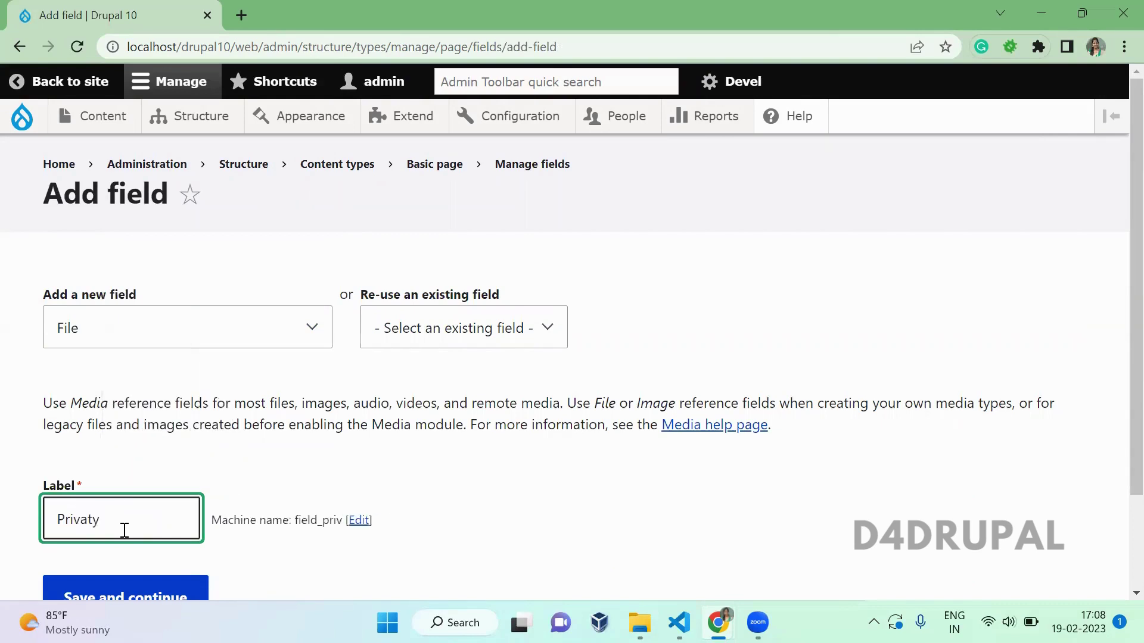
pyautogui.write('e')
pyautogui.press('BackSpace')
pyautogui.press('BackSpace')
pyautogui.write('e file')
pyautogui.click(153, 598)
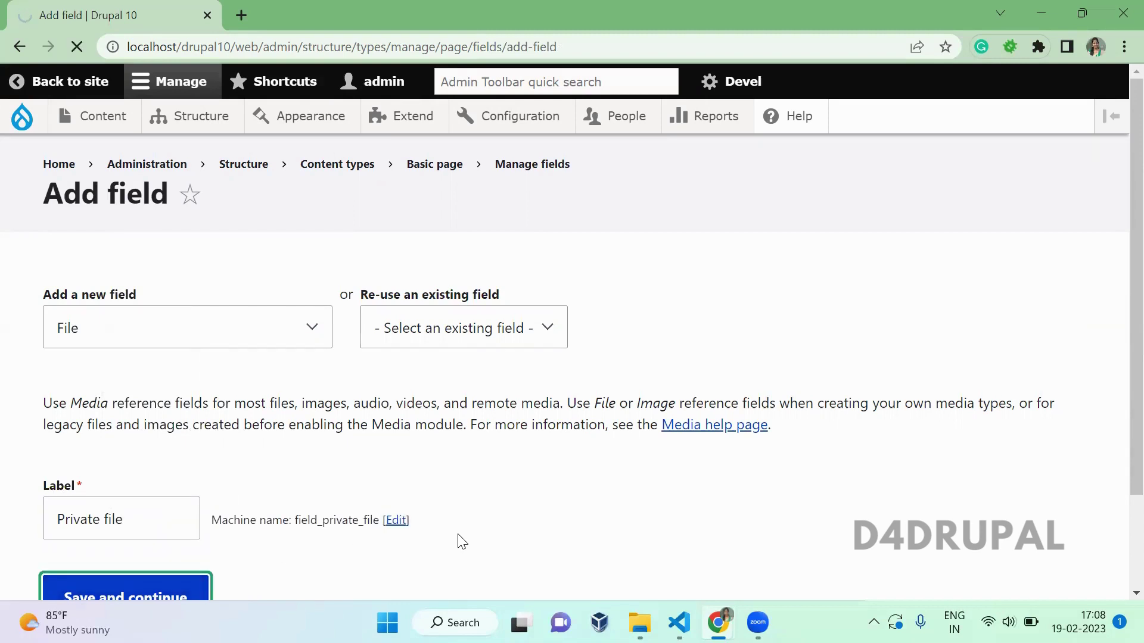
# Save the field storage settings with Upload destination kept as Private files
pyautogui.scroll(-1, 459, 541)
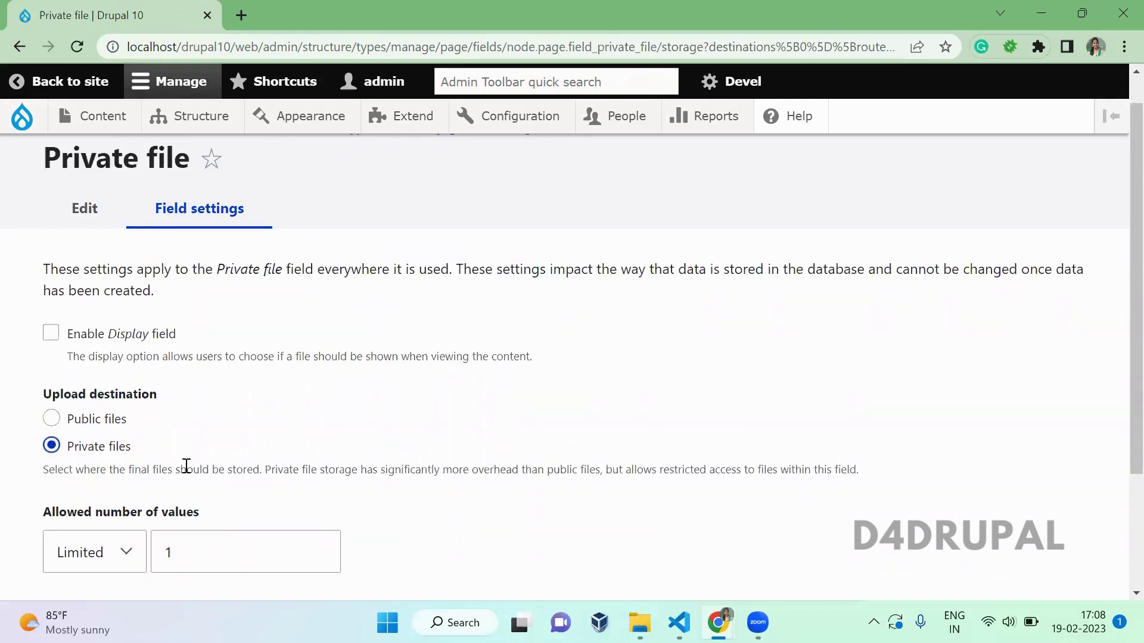
pyautogui.scroll(-1, 186, 466)
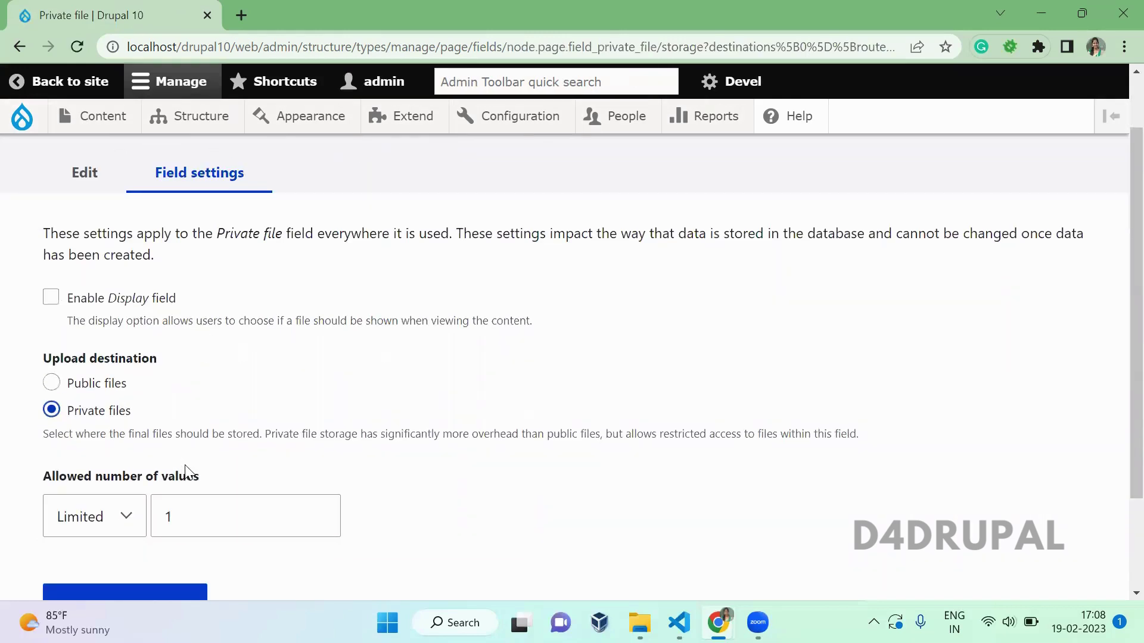
pyautogui.click(153, 591)
# Save the Private file field's settings for Basic page
pyautogui.scroll(-1, 358, 363)
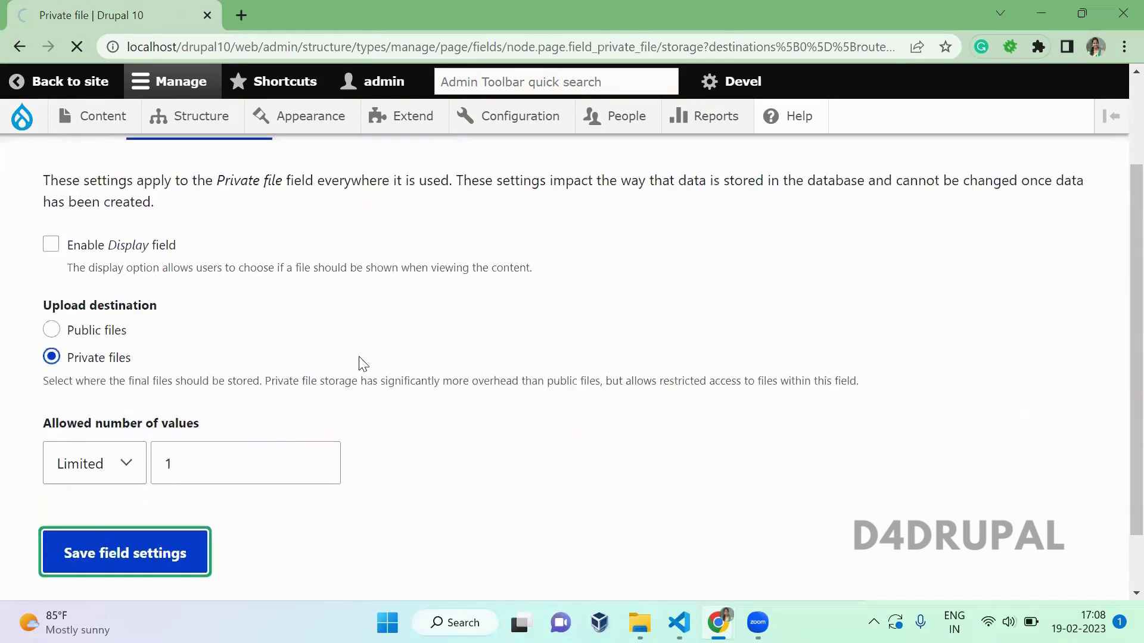
pyautogui.scroll(-1, 359, 360)
pyautogui.scroll(-1, 359, 357)
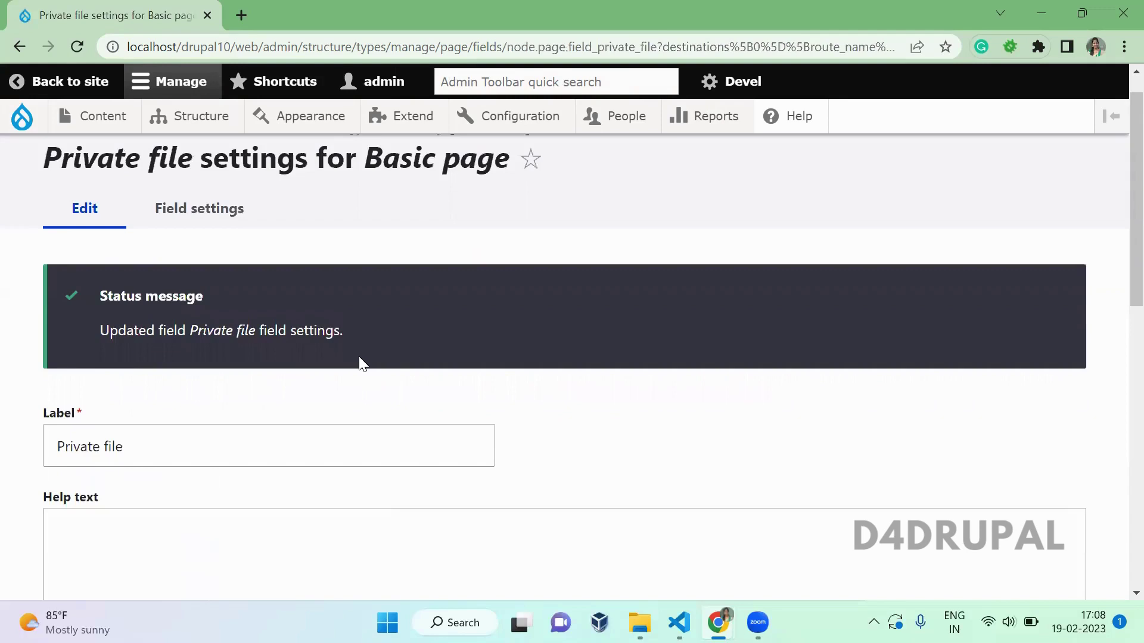
pyautogui.scroll(-15, 359, 357)
pyautogui.click(118, 480)
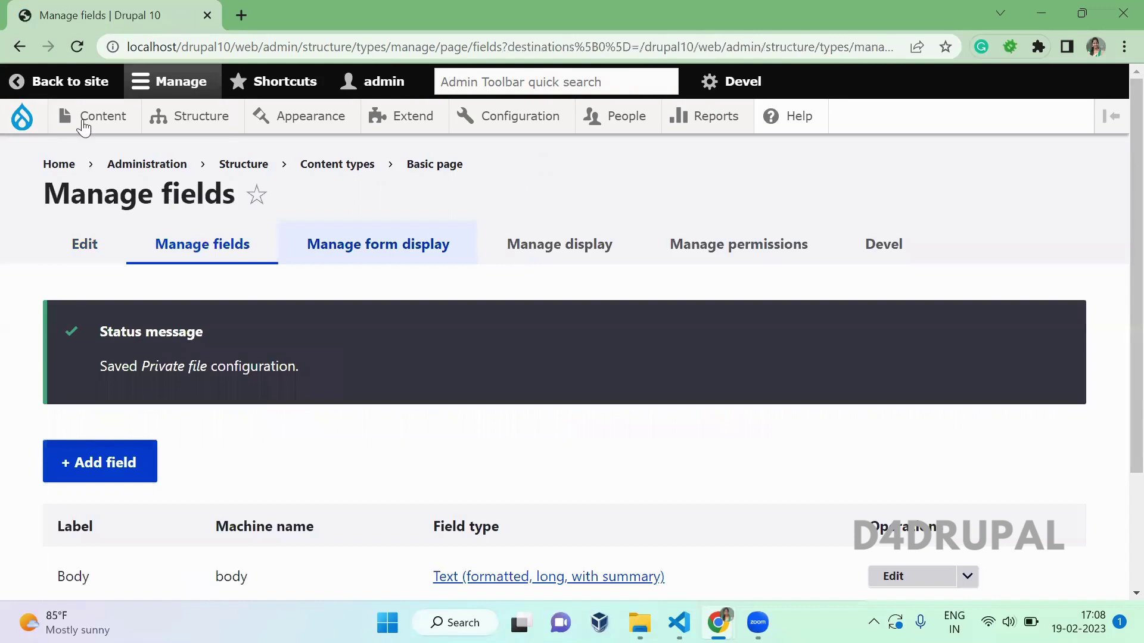
# Start a new Basic page and give it the title BP1
pyautogui.moveTo(83, 128)
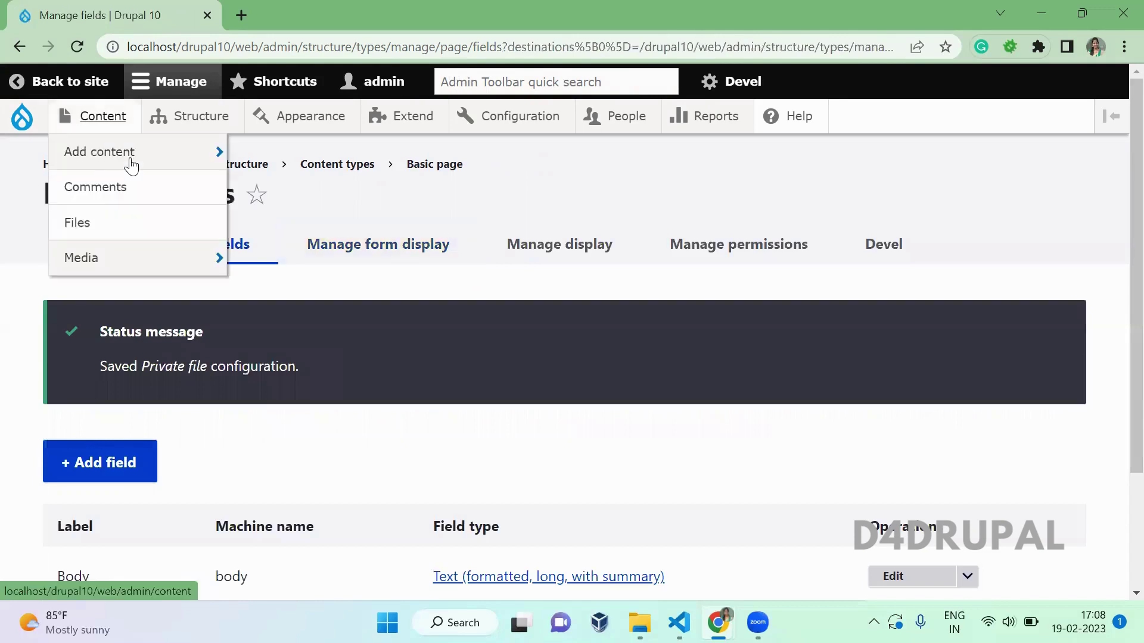
pyautogui.moveTo(133, 153)
pyautogui.click(271, 197)
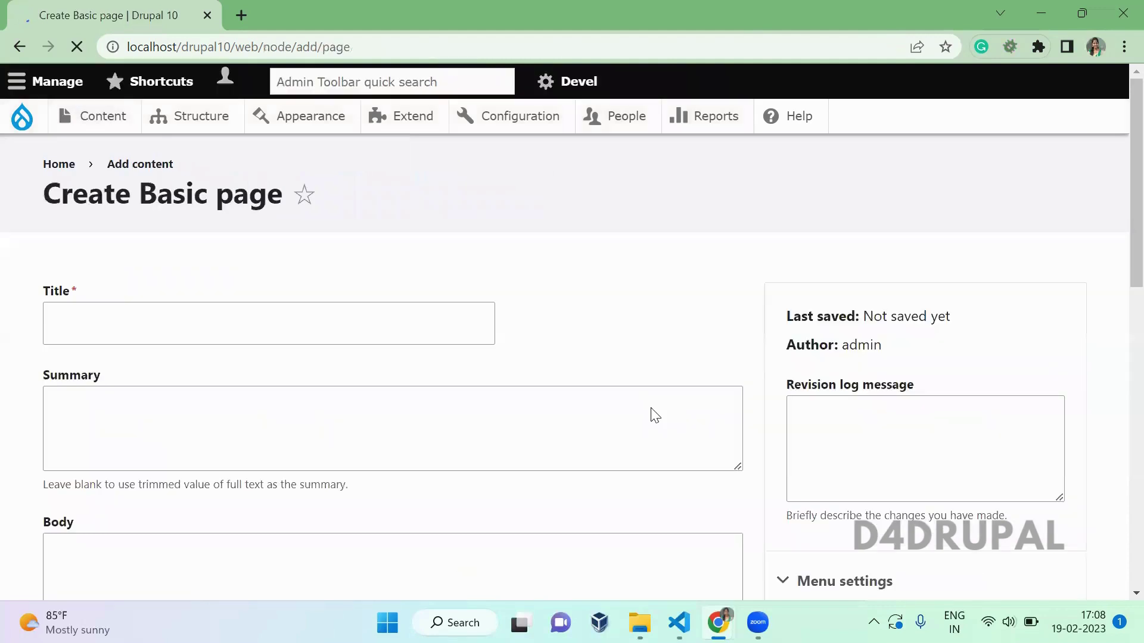
pyautogui.click(402, 320)
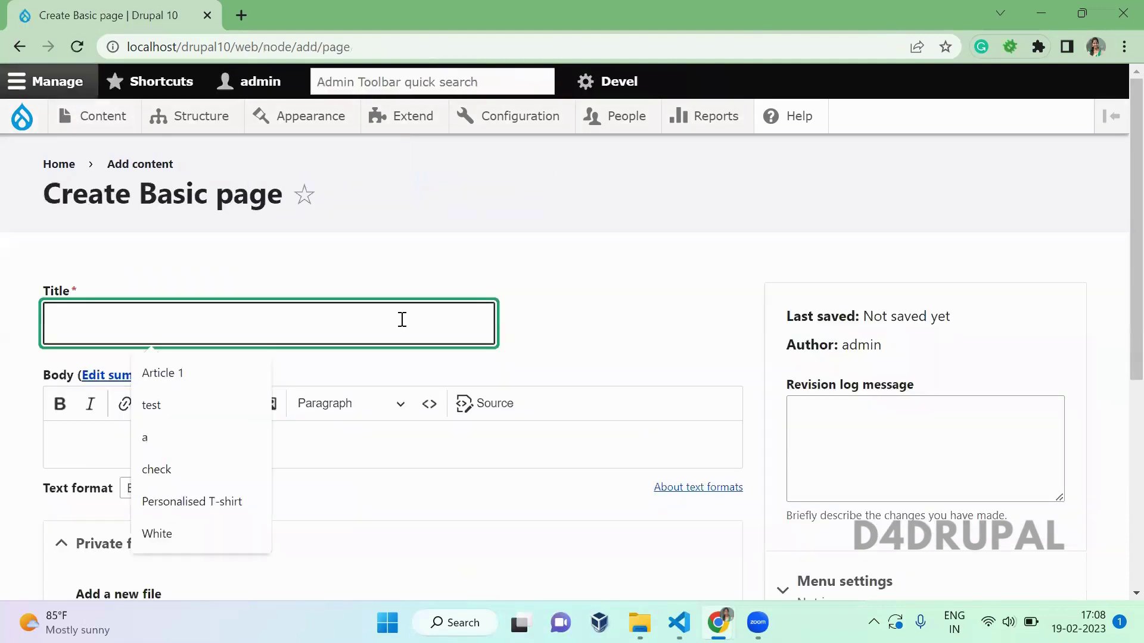
pyautogui.write('BP1')
pyautogui.hotkey('ctrl', 'a')
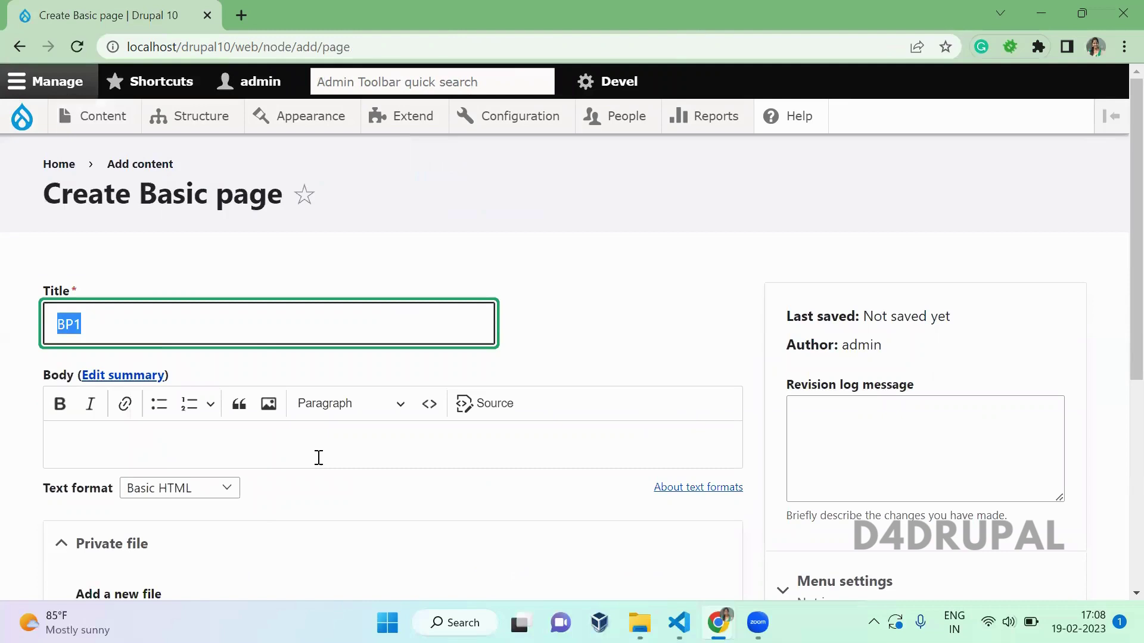
pyautogui.click(691, 348)
# Attach newfile.txt from the specbeetraining folder to Private file and save the page
pyautogui.scroll(-1, 692, 349)
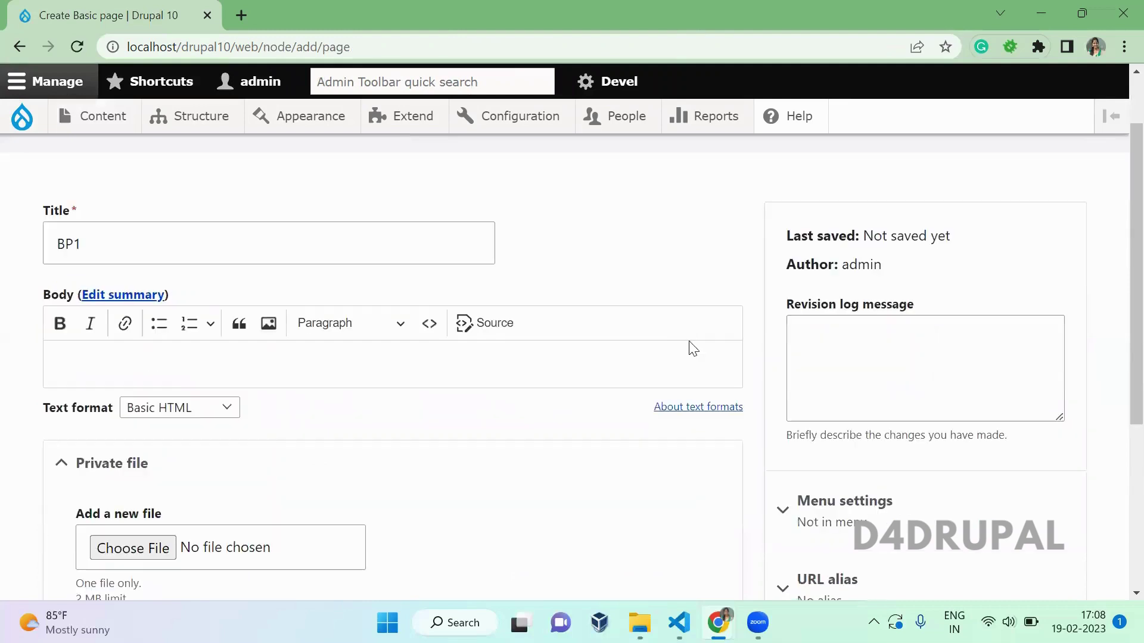
pyautogui.scroll(-5, 253, 271)
pyautogui.click(256, 271)
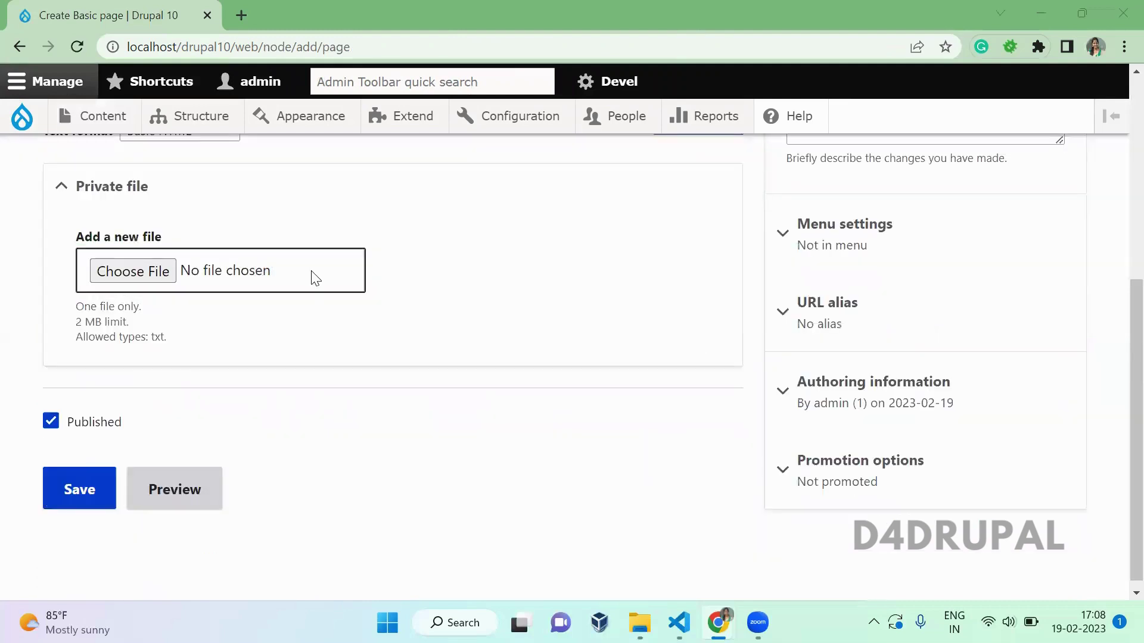
pyautogui.click(398, 353)
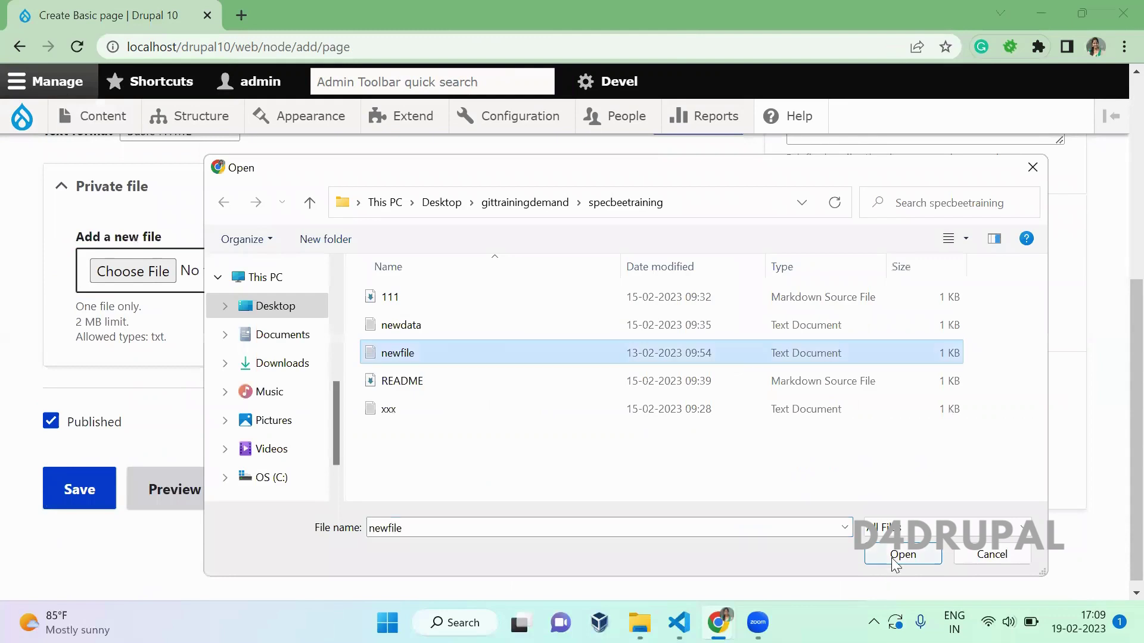
pyautogui.click(896, 554)
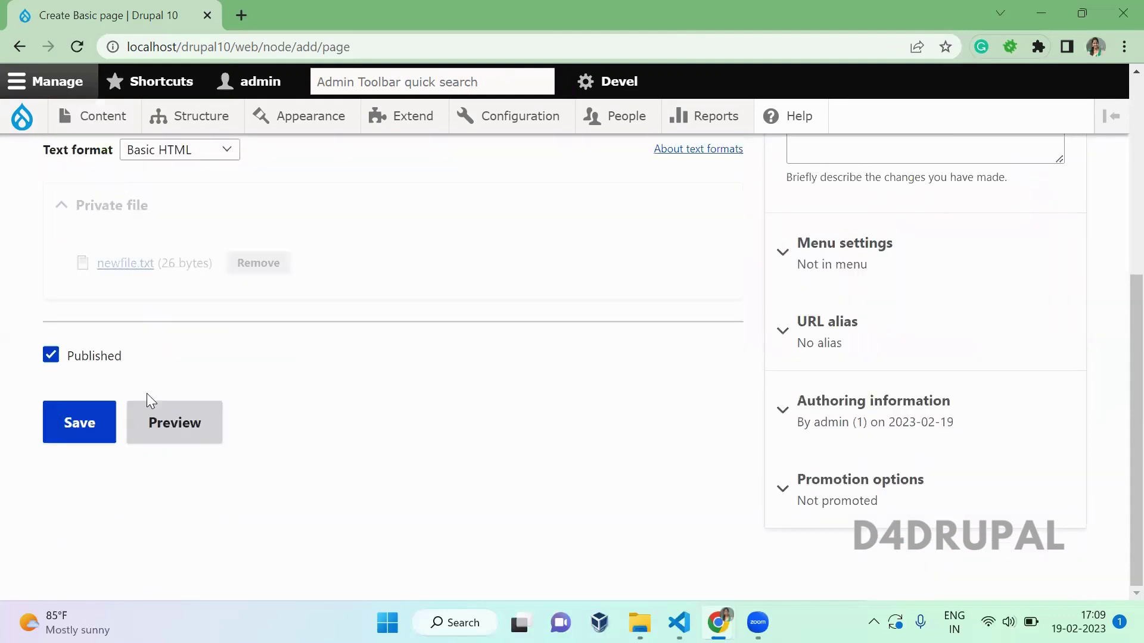
pyautogui.click(96, 411)
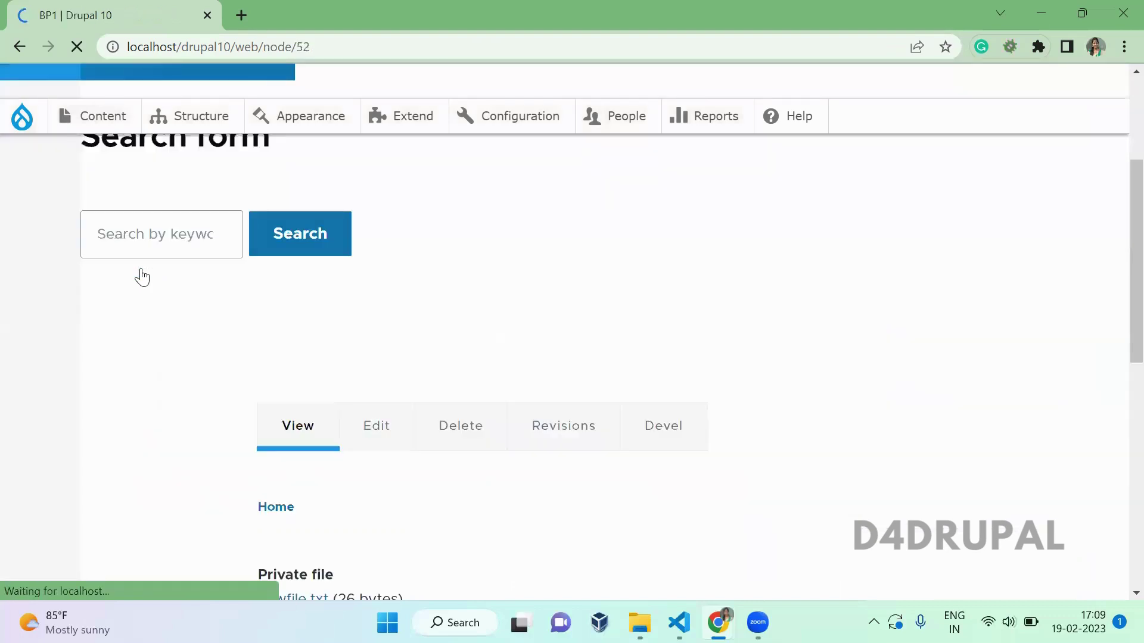
# Open newfile.txt in a new tab and inspect its /system/files URL
pyautogui.middleClick(289, 400)
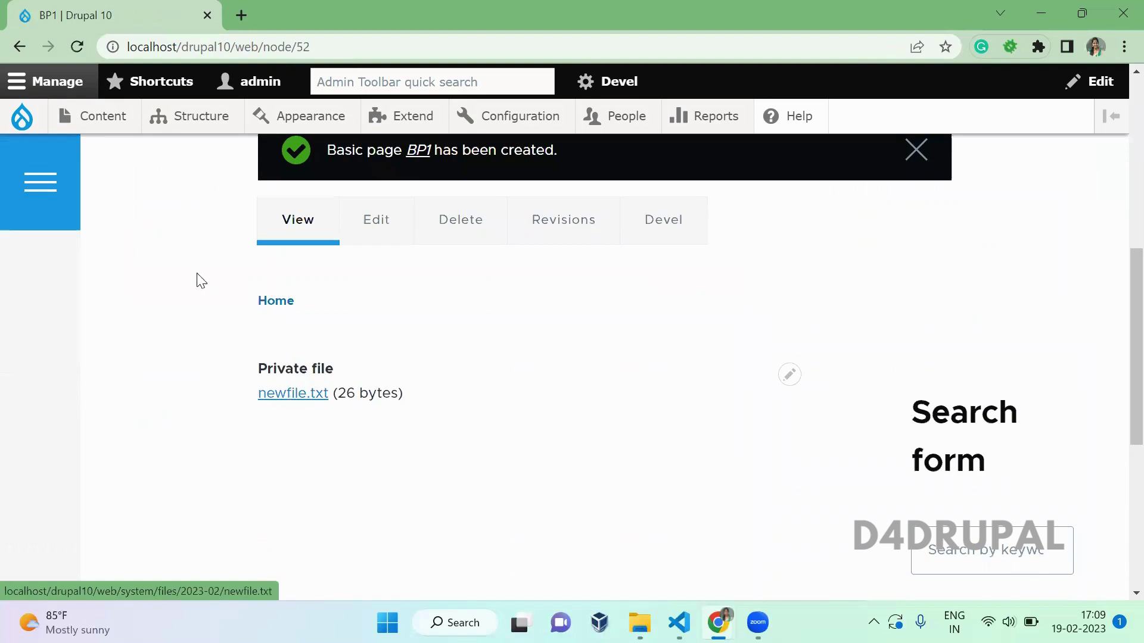
pyautogui.hotkey('ctrl', 'Tab')
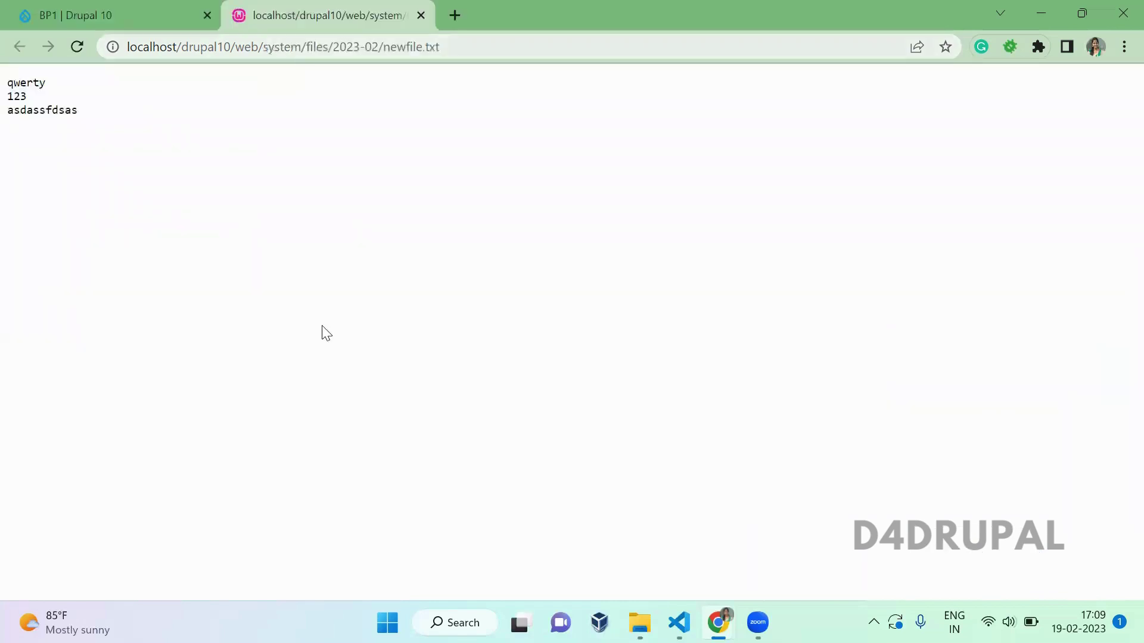
pyautogui.moveTo(258, 46); pyautogui.dragTo(381, 31)
pyautogui.moveTo(478, 32); pyautogui.dragTo(478, 32)
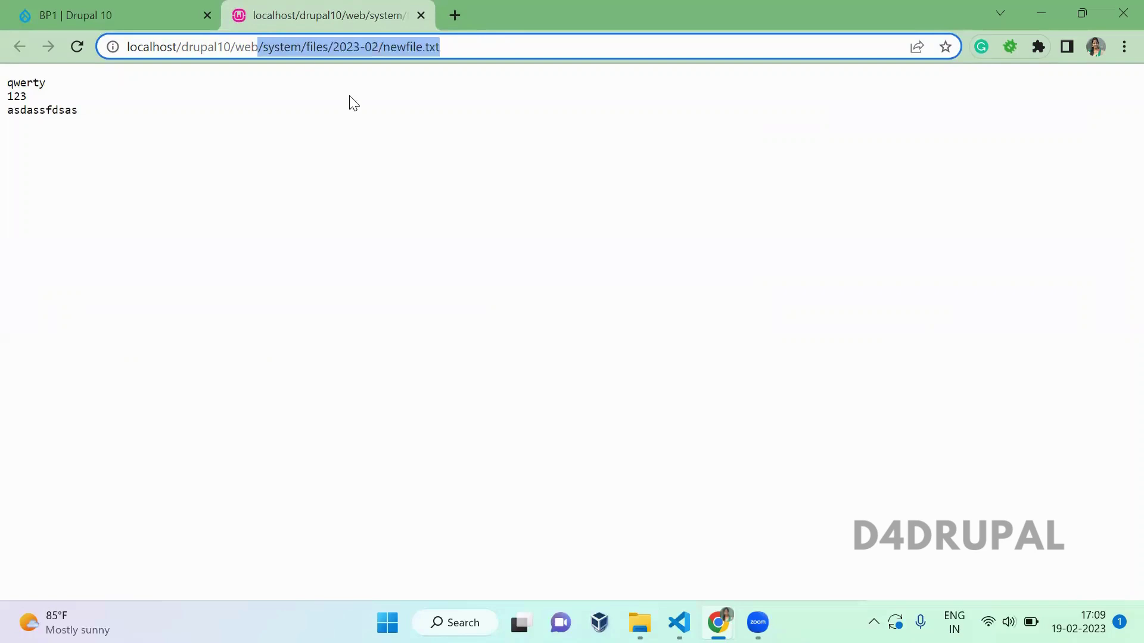
# Try 'site' in place of 'system' in the URL, undo it, and reload the system/files path
pyautogui.doubleClick(265, 50)
pyautogui.write('site')
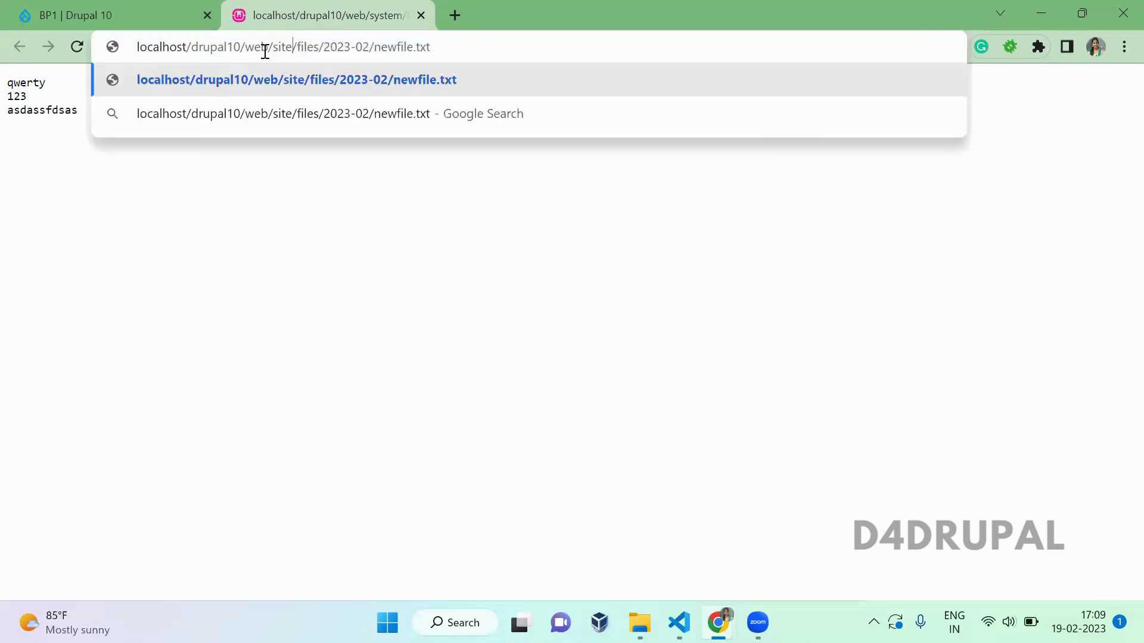
pyautogui.hotkey('ctrl', 'z')
pyautogui.press('Return')
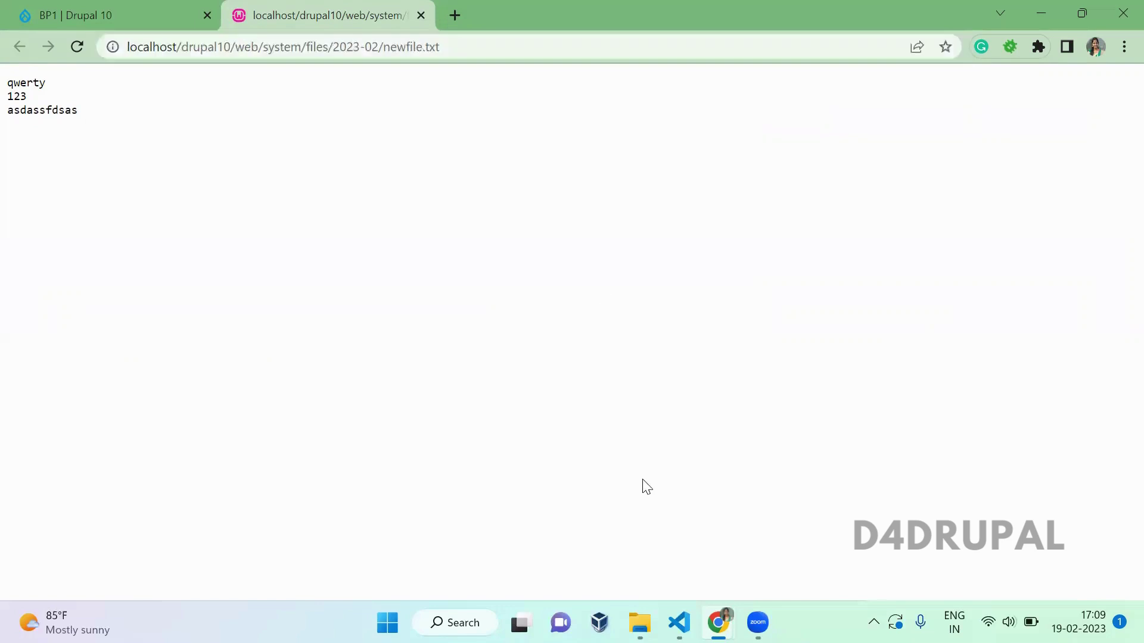
pyautogui.click(639, 604)
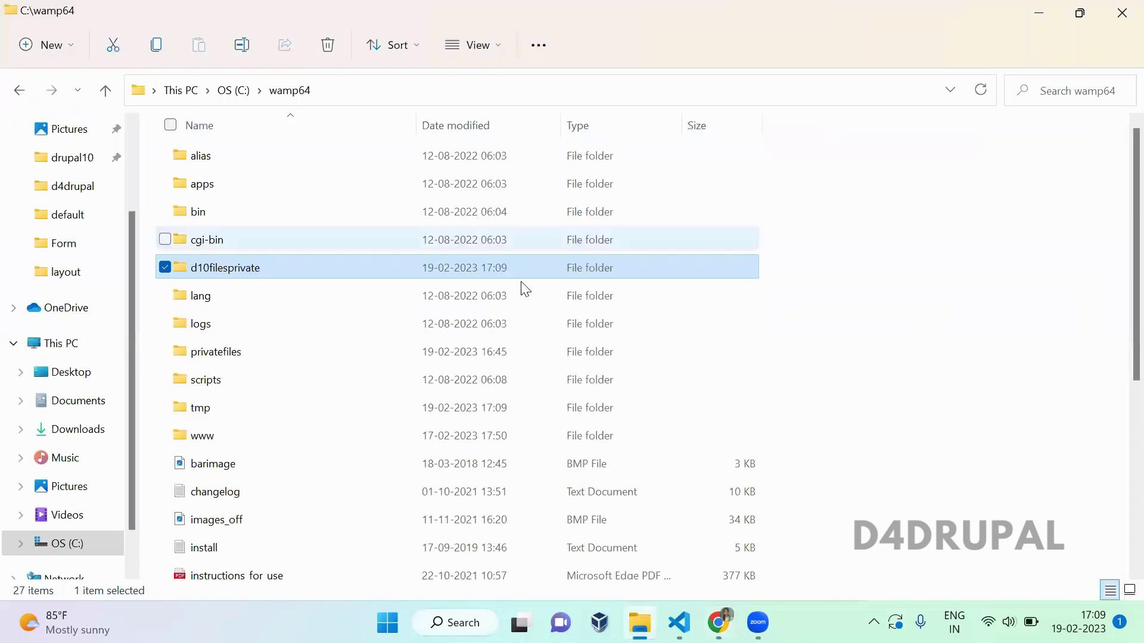
pyautogui.doubleClick(548, 267)
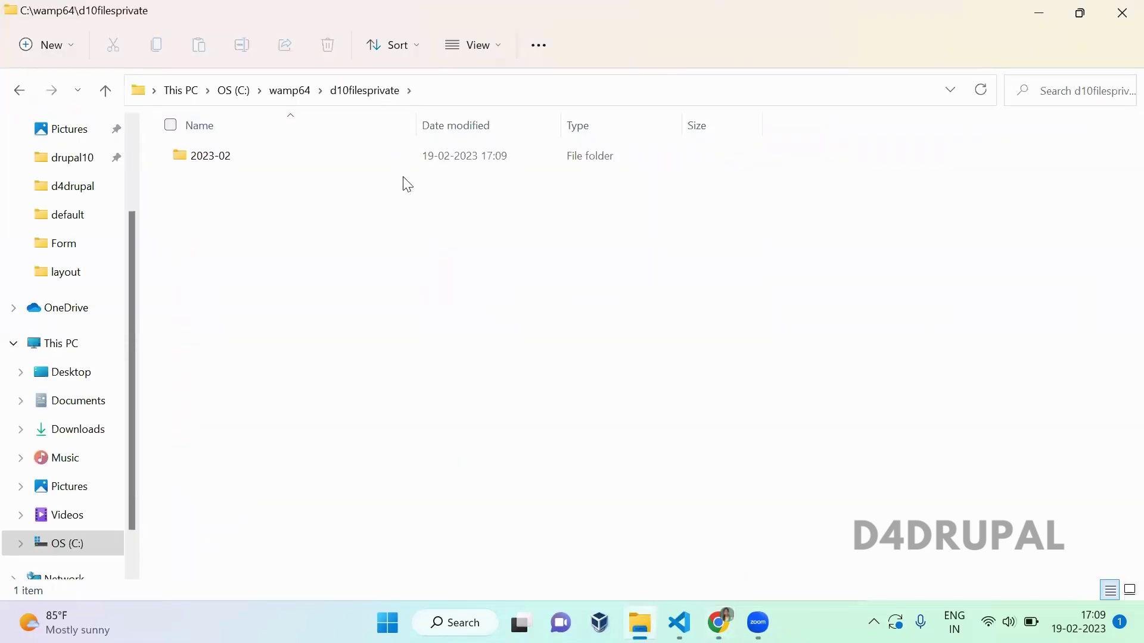
pyautogui.doubleClick(424, 154)
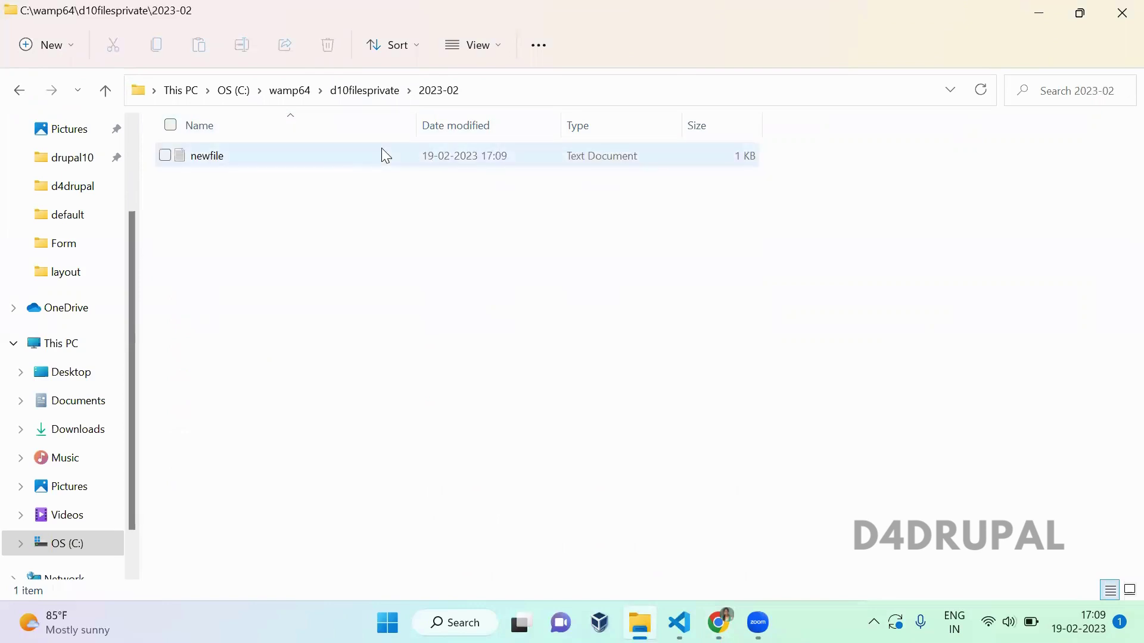
pyautogui.click(383, 153)
pyautogui.click(401, 266)
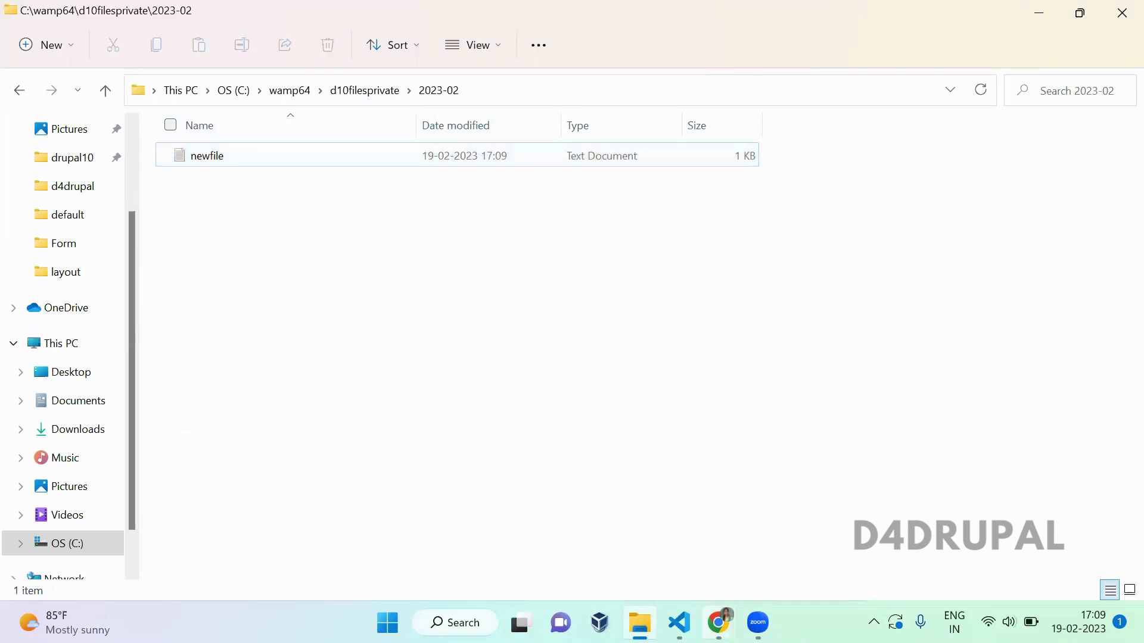
pyautogui.moveTo(719, 622)
pyautogui.click(774, 557)
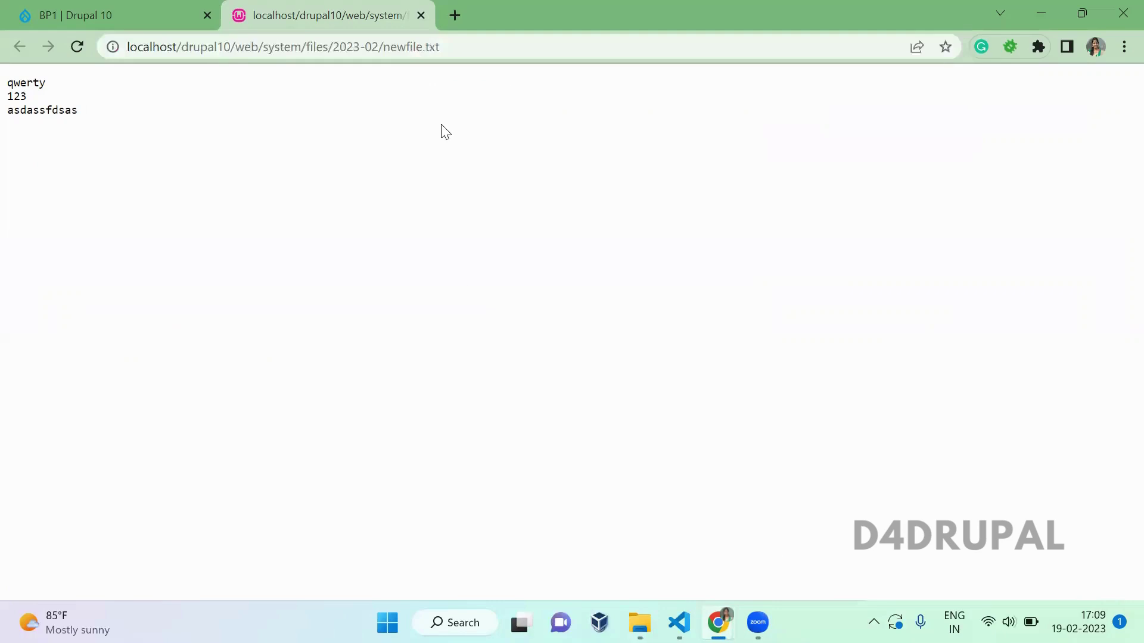